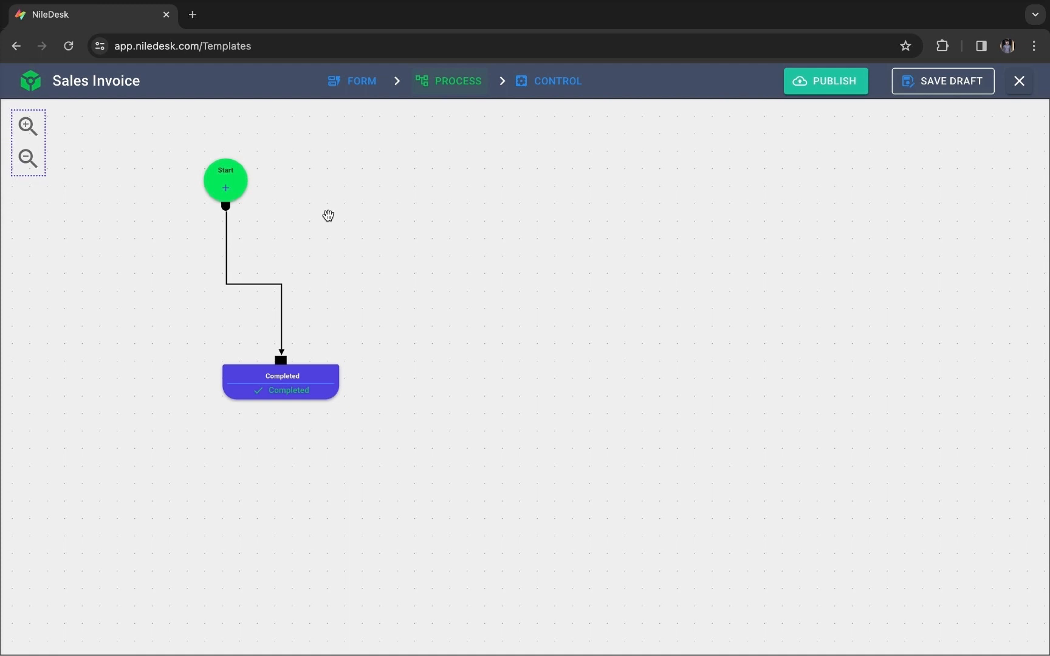
Step: Remove the connector between Start and Completed, and delete the Completed step from the process
click(264, 284)
click(255, 281)
click(296, 390)
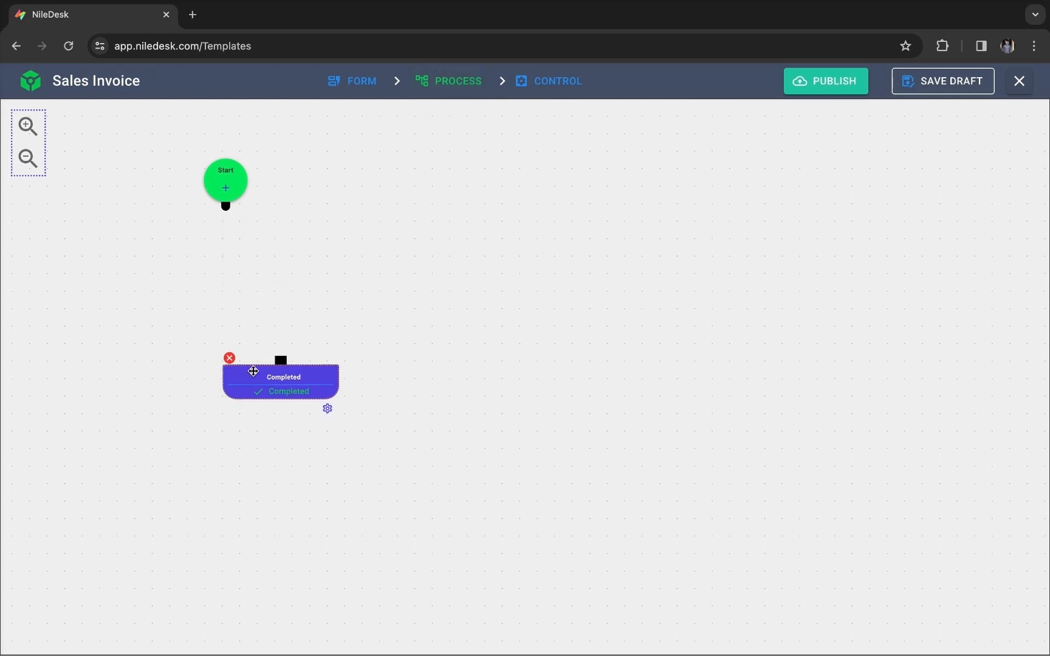
click(230, 359)
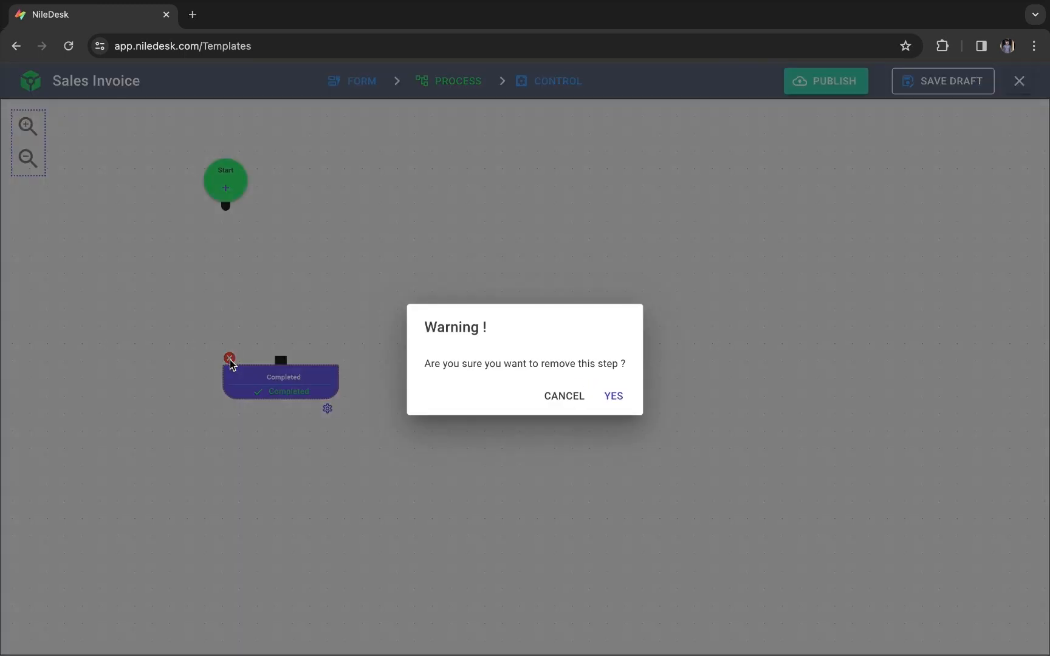
click(613, 395)
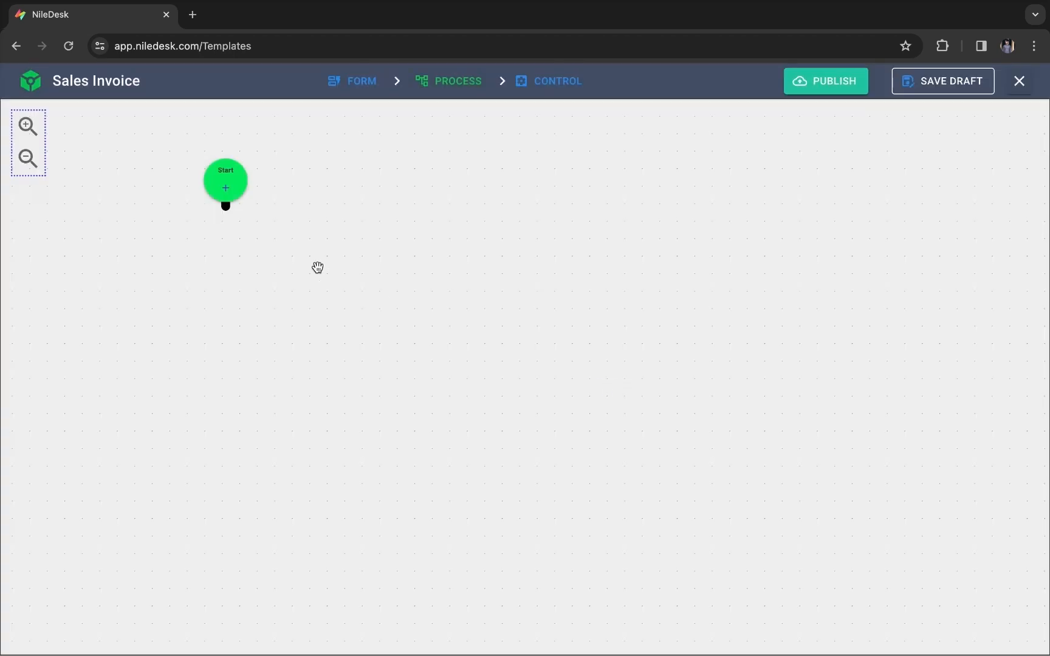
Step: Add a Decision/Branch Flow after Start and set its evaluation criteria to Condition
click(226, 192)
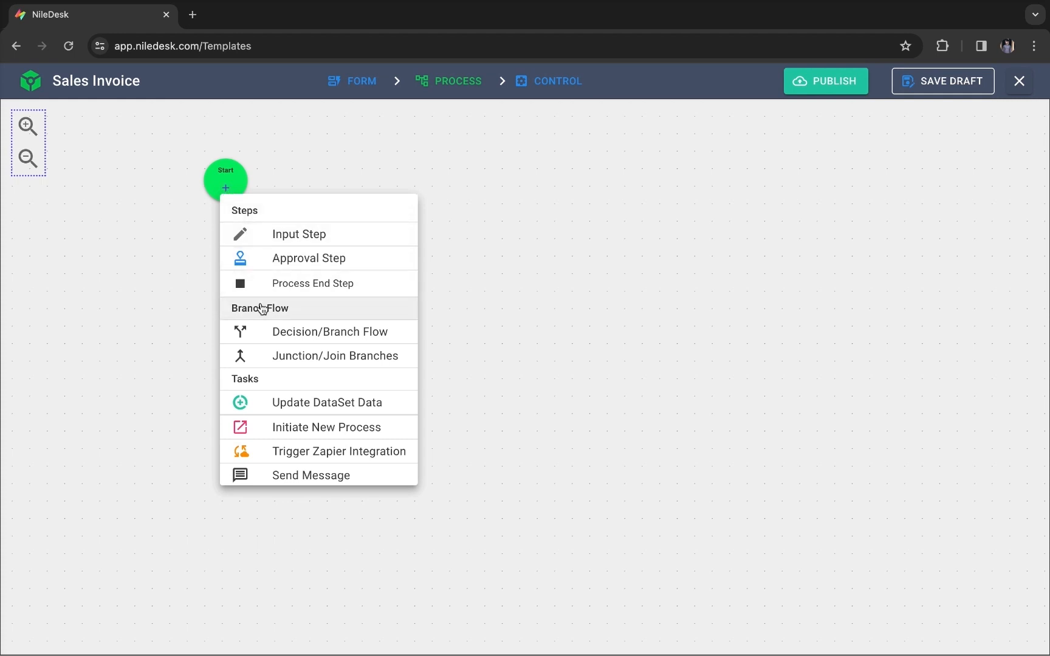
click(287, 337)
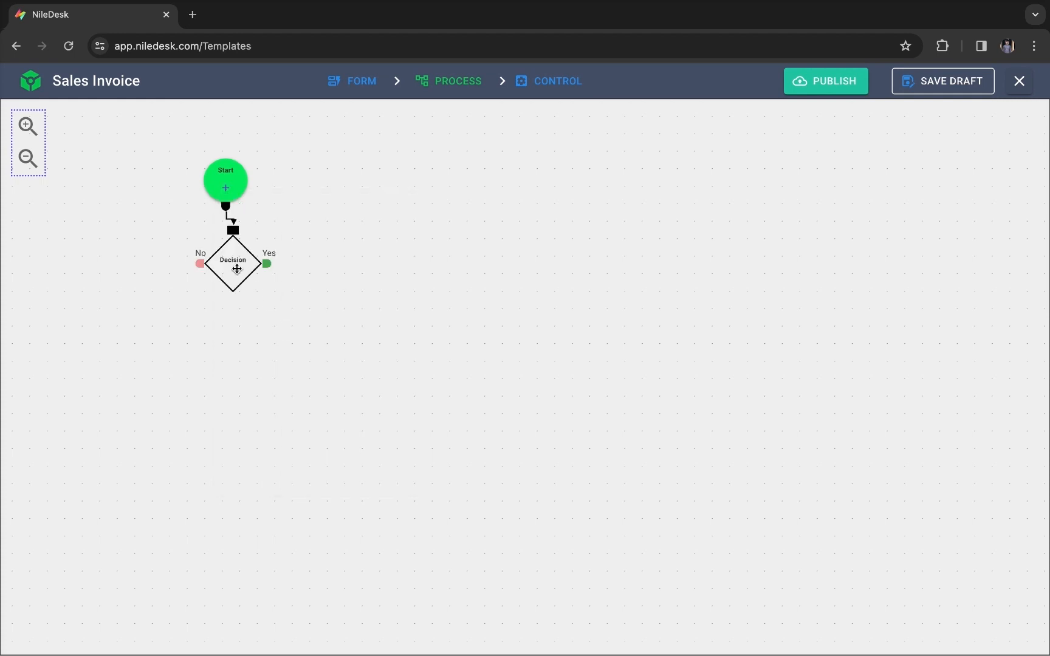
click(257, 278)
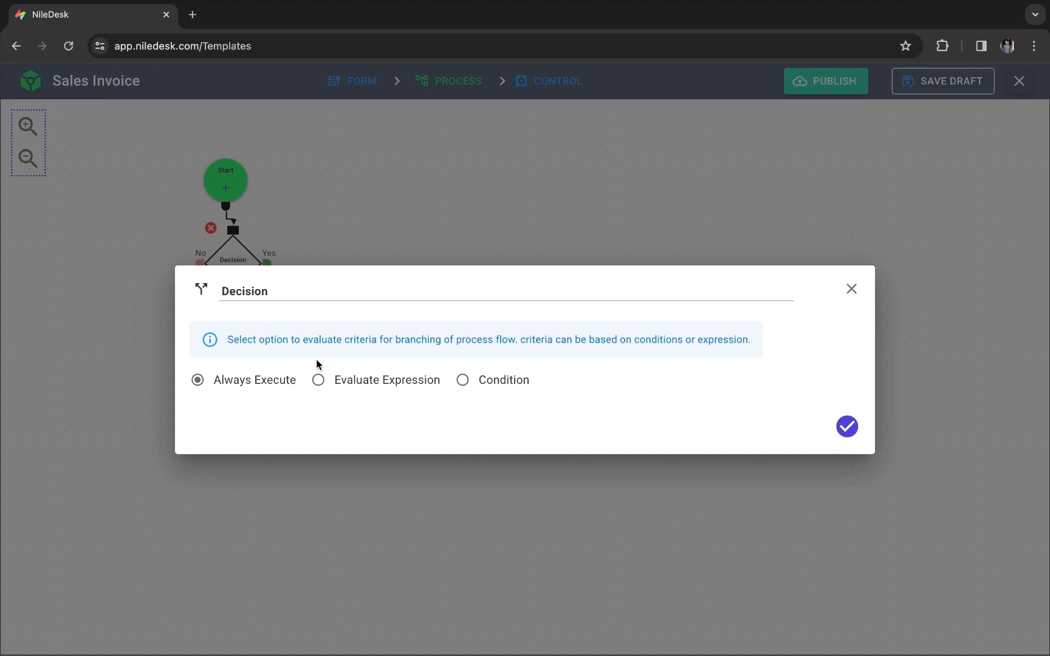
click(318, 380)
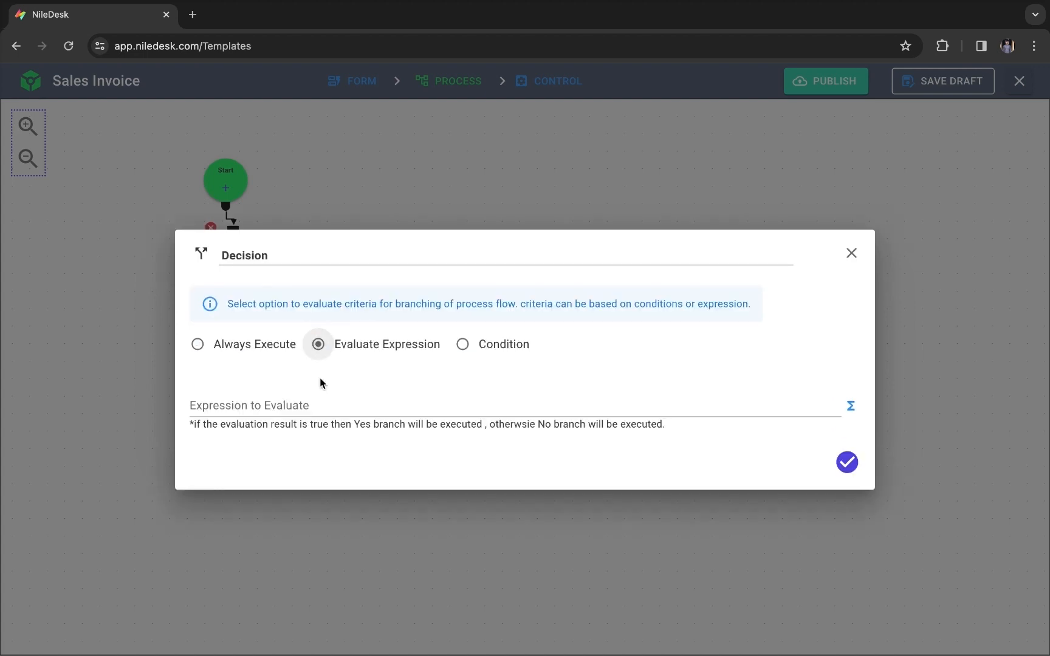
click(463, 344)
Step: Add the decision condition Grand Total Greater Than Value 50000, save it, and place the Decision directly beneath Start
click(269, 417)
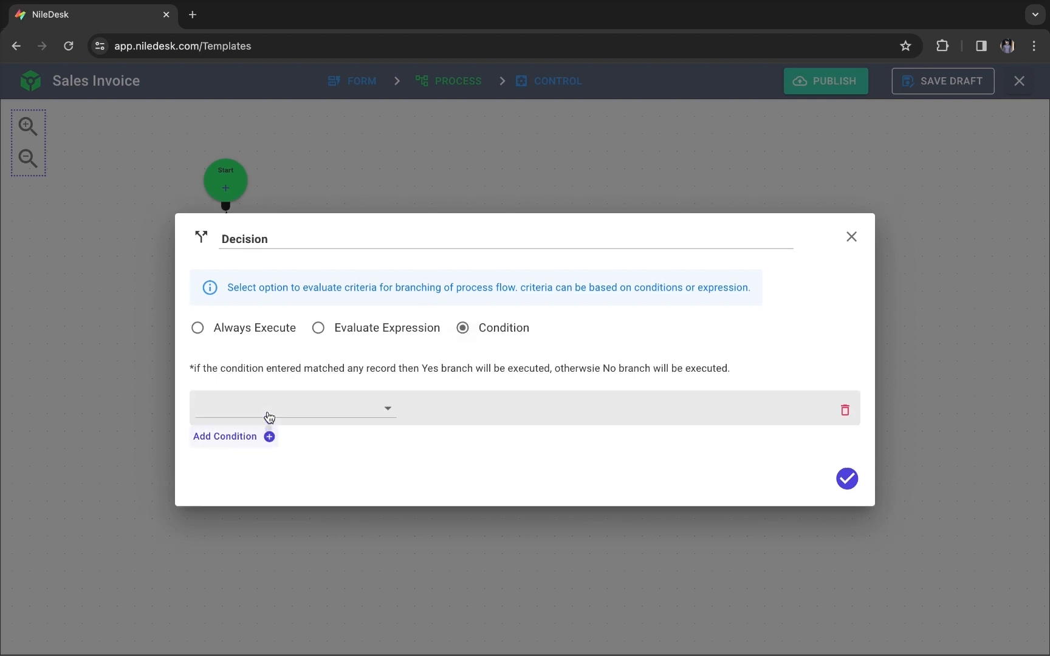
click(269, 417)
scroll(270, 500, down, 3)
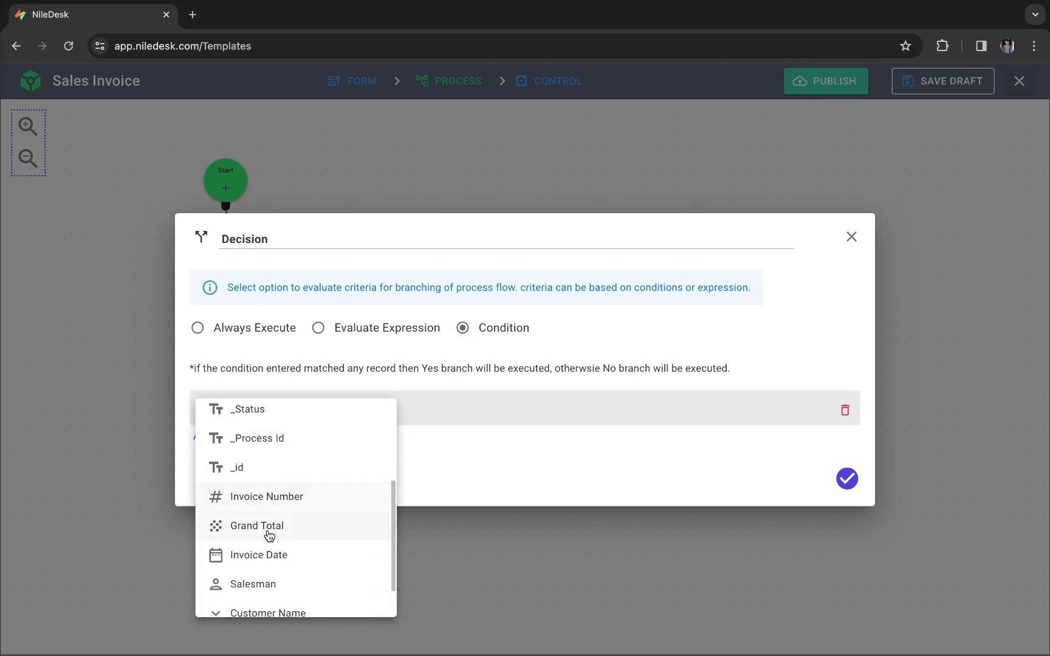
click(269, 535)
click(459, 408)
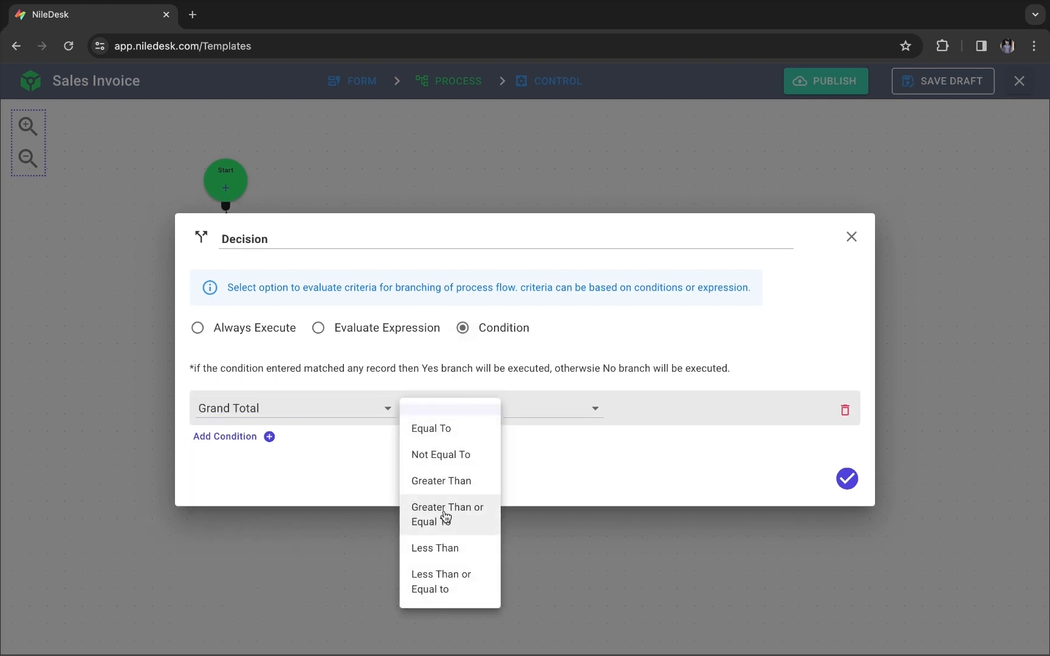
click(446, 482)
click(539, 415)
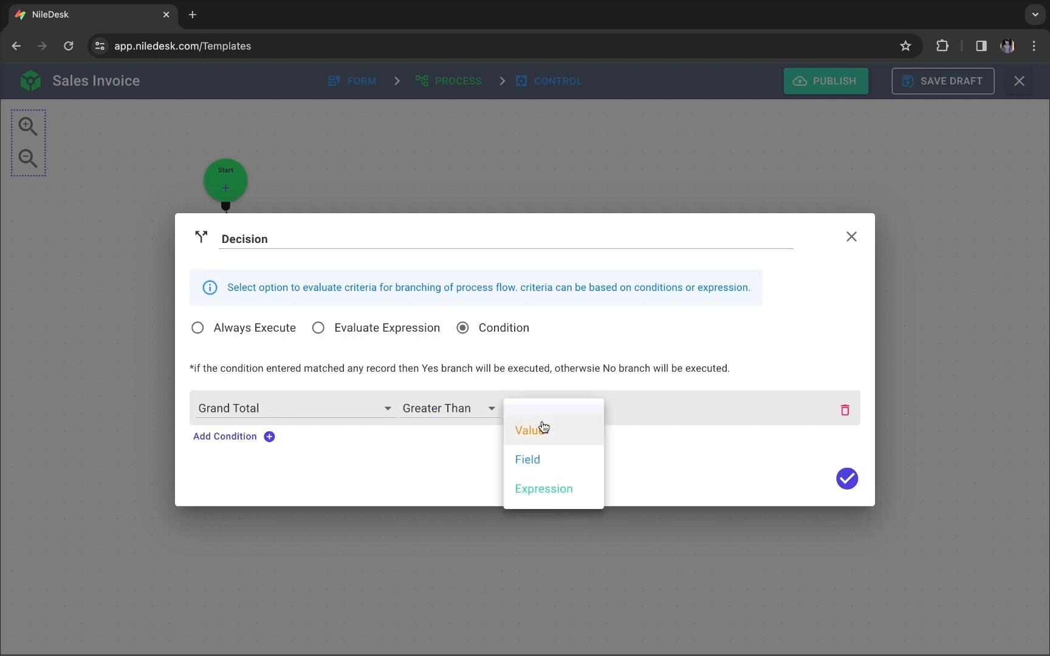
click(544, 431)
text(50000)
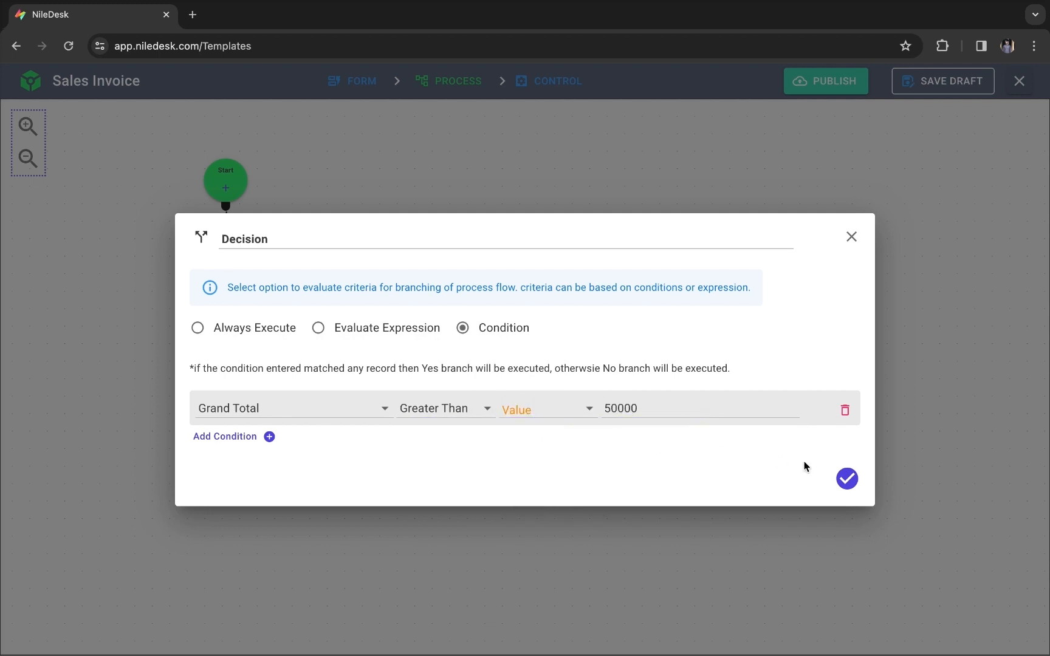
click(847, 479)
drag(235, 266, 227, 298)
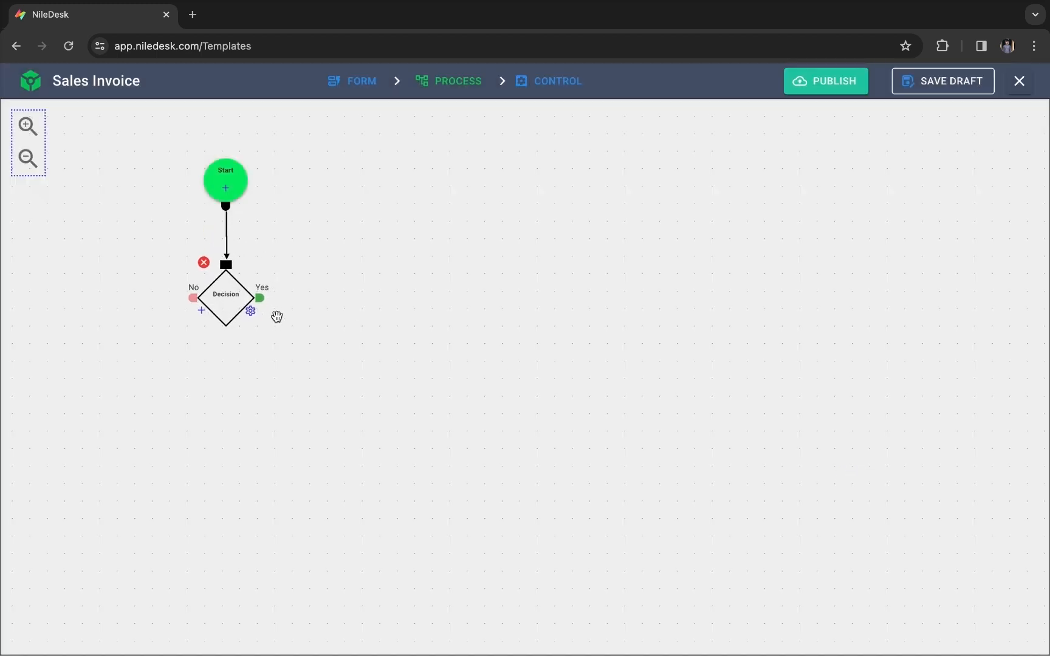
Step: Add an Approval Step below and beside the Decision, and connect the Decision's Yes branch to it
click(200, 311)
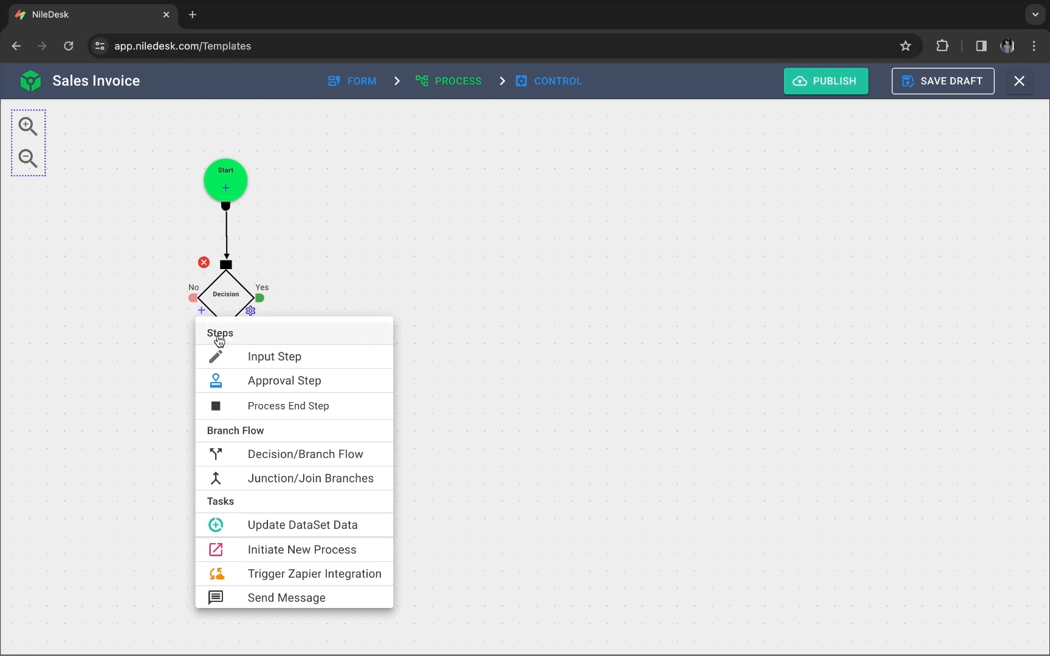
click(246, 377)
drag(273, 361, 447, 362)
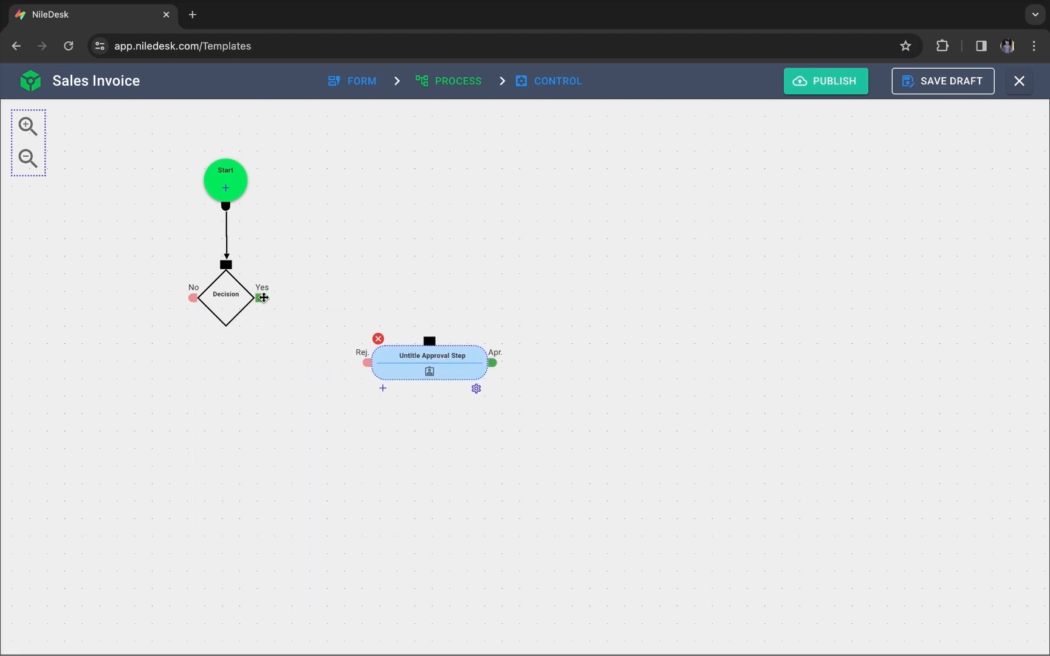
drag(264, 298, 430, 341)
Step: Rename the new approval step as Invoice Approval by Manager
click(476, 389)
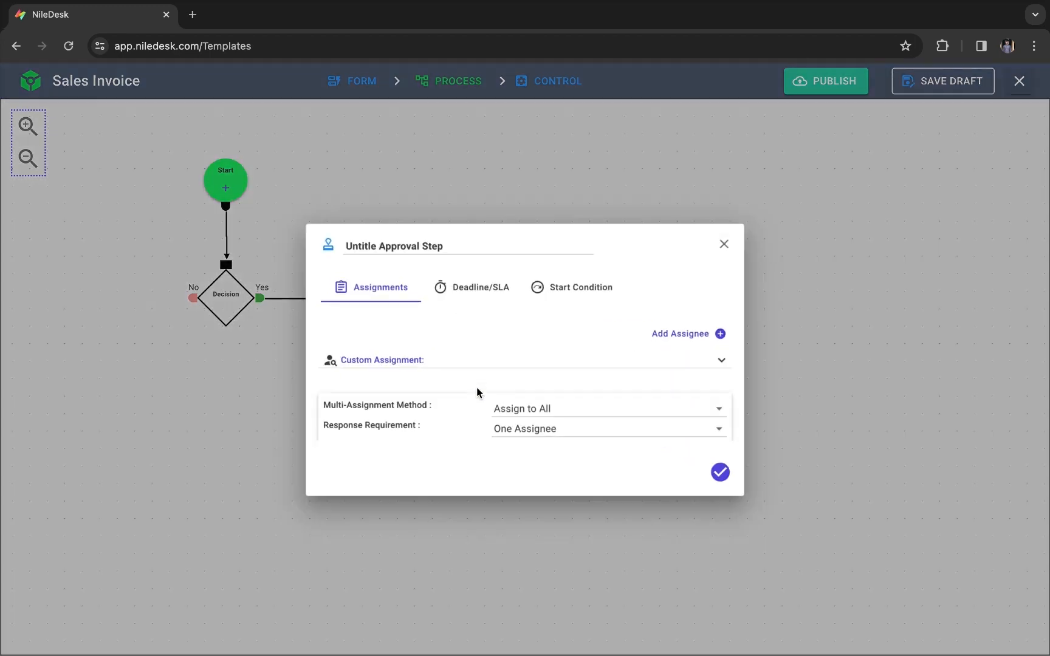
triple_click(438, 226)
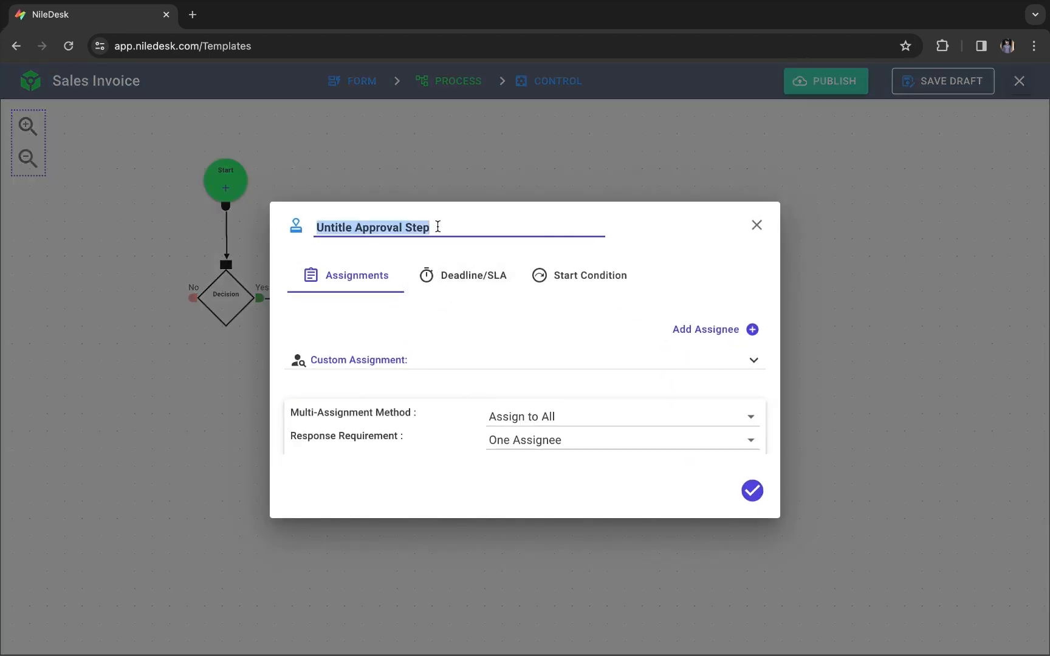
text(Invoic)
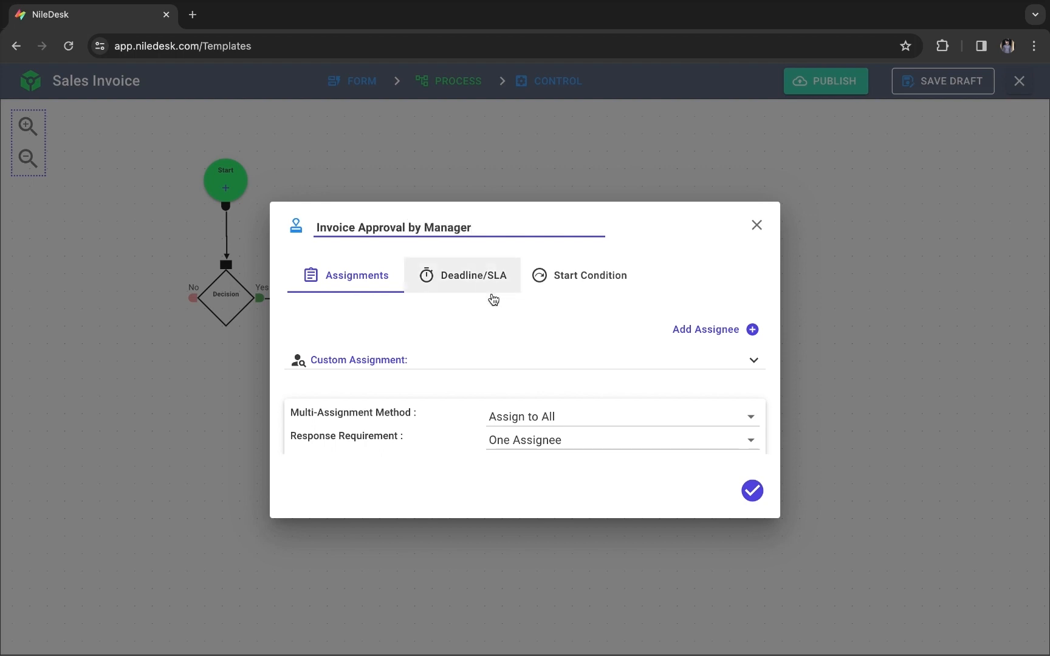
click(499, 304)
Step: Add an assignee of type User to the approval step and choose the second user offered
click(670, 332)
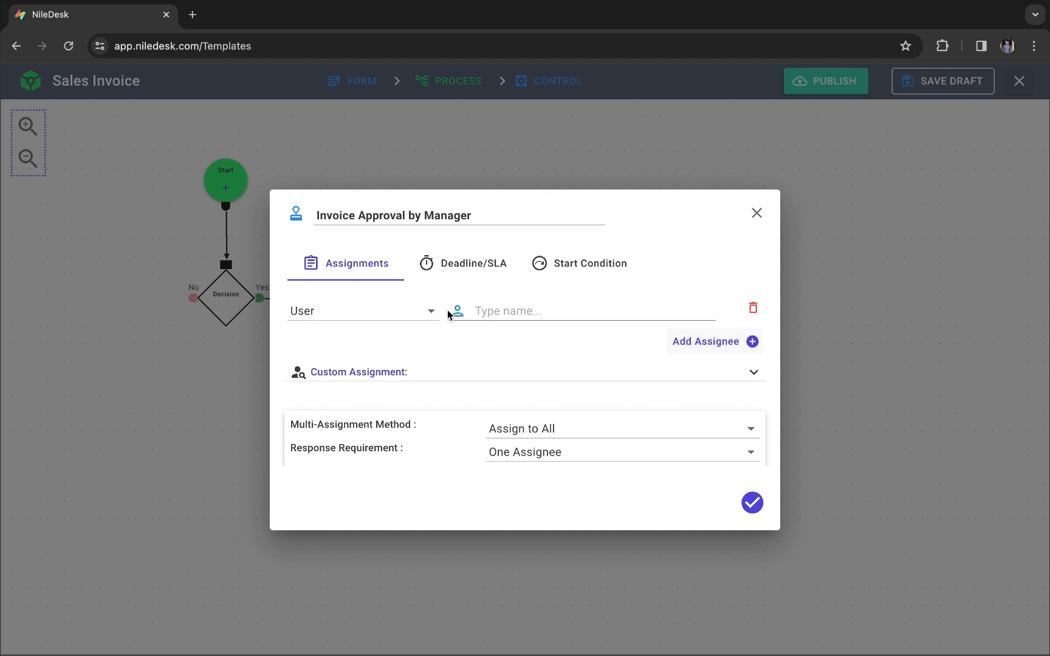
click(426, 313)
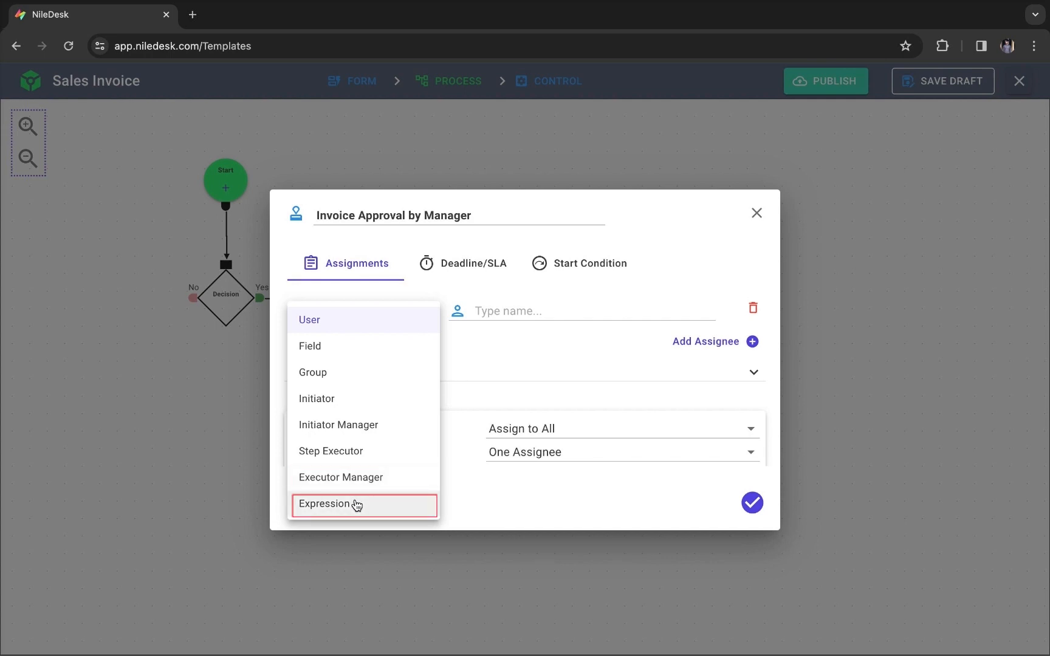
click(389, 326)
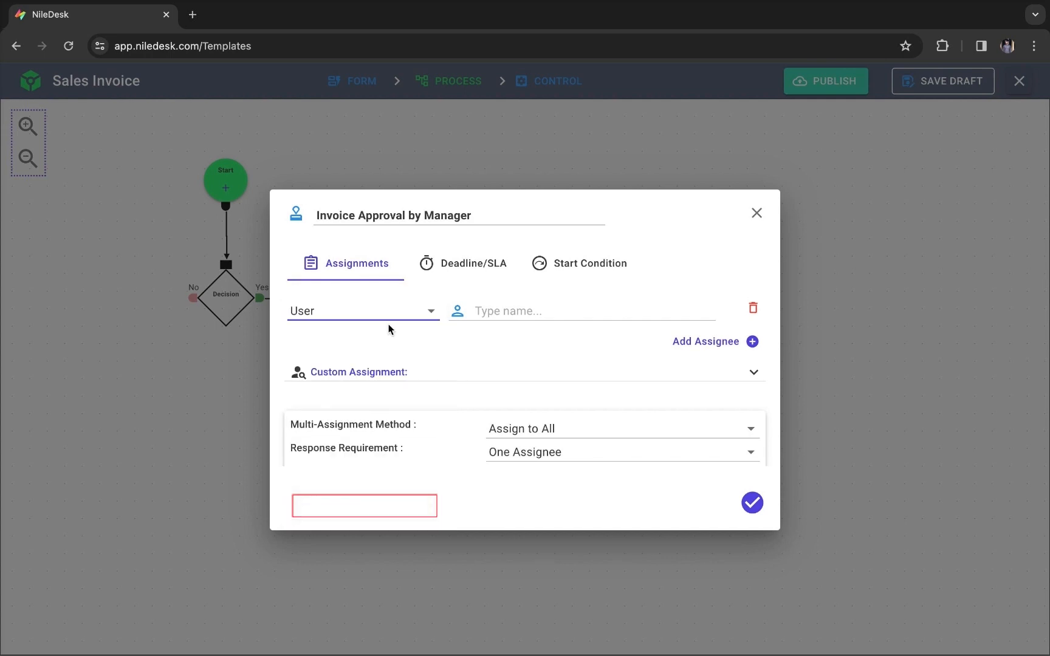
click(498, 313)
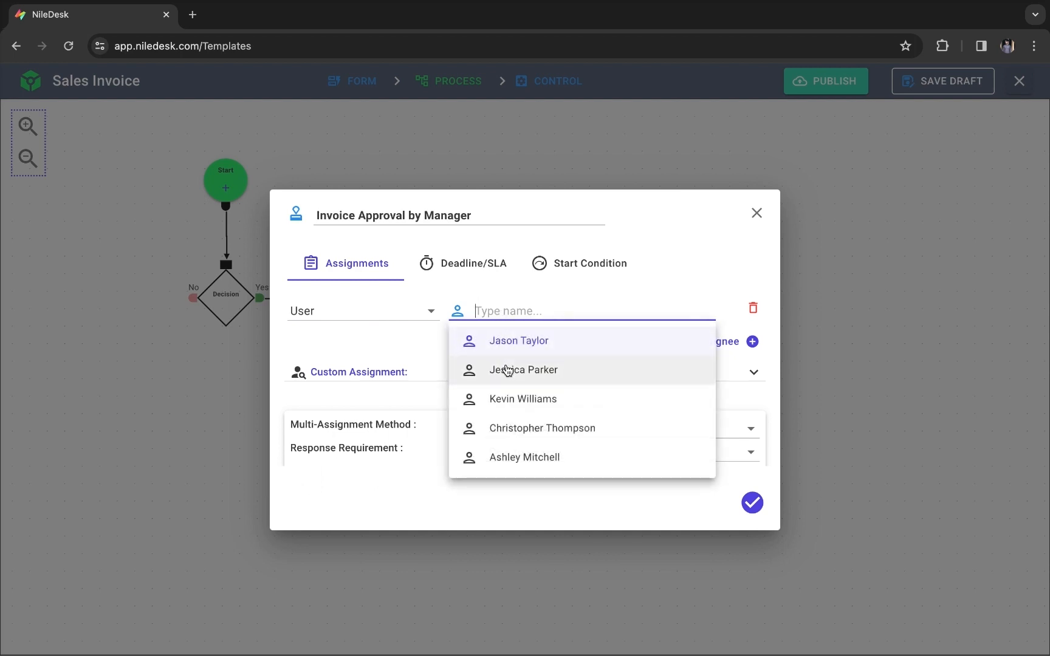
click(503, 367)
click(699, 341)
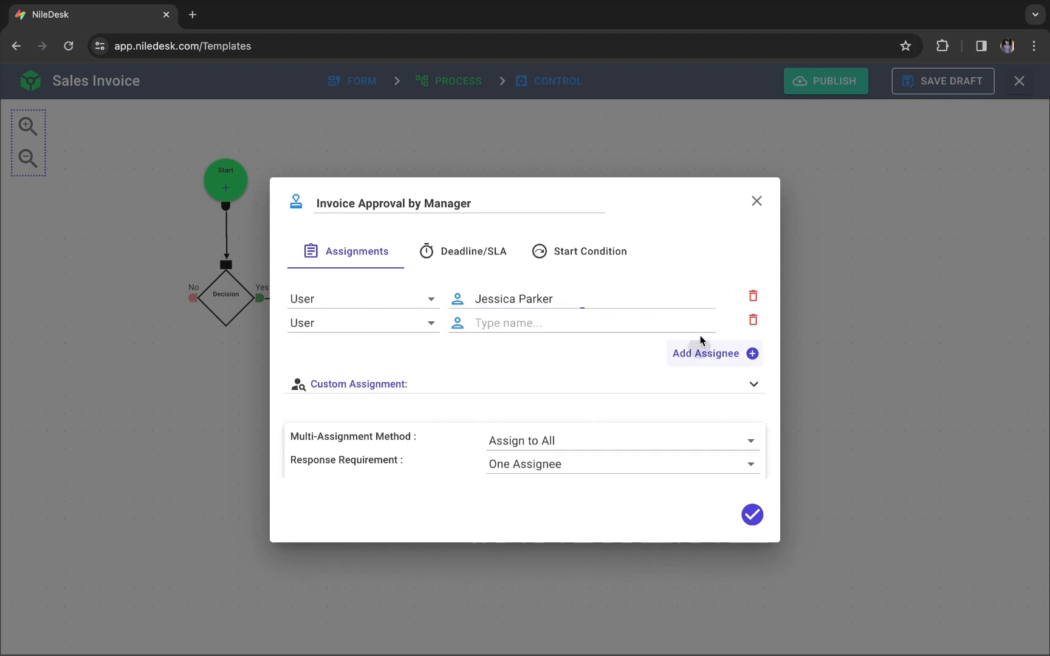
click(394, 331)
click(579, 345)
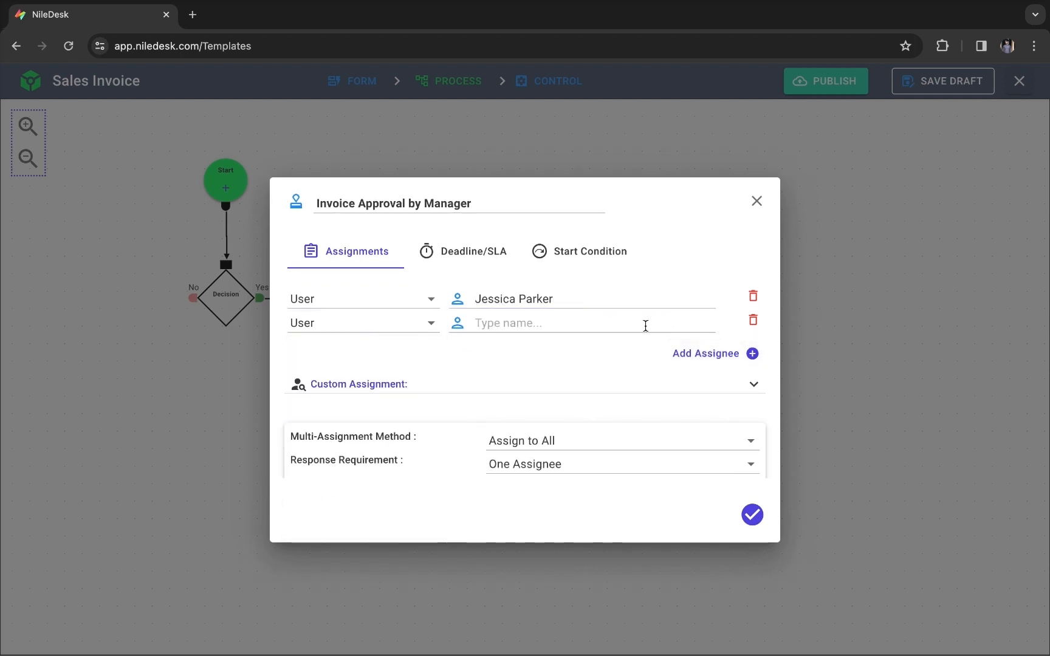
click(755, 322)
Step: Try the custom assignment sources, including From a Dataset with its dataset field, and clear the source selection
click(380, 366)
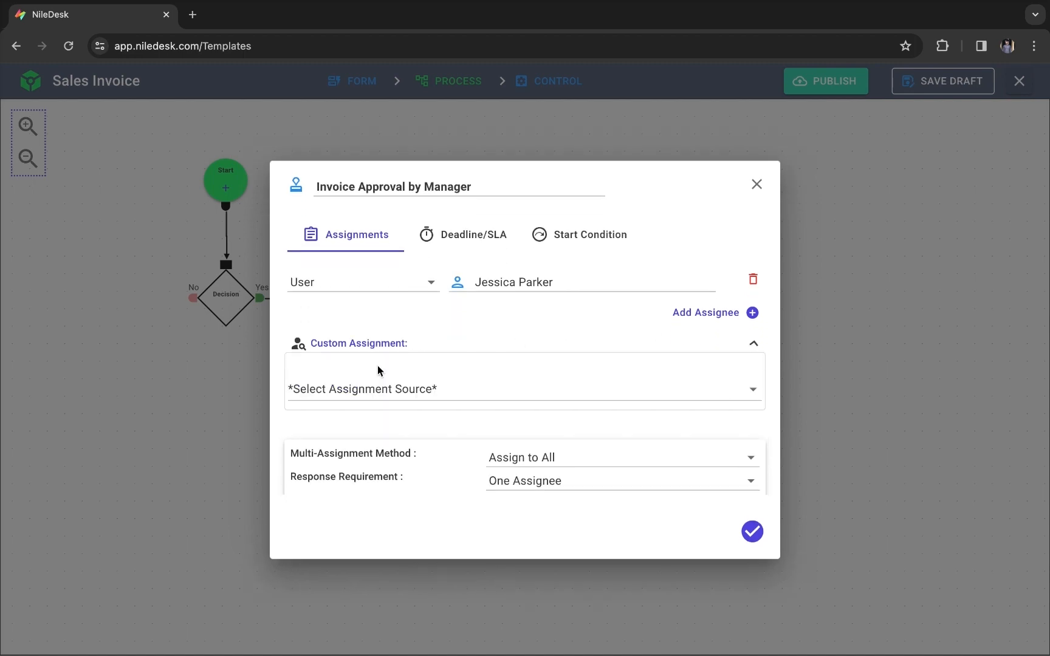
click(389, 389)
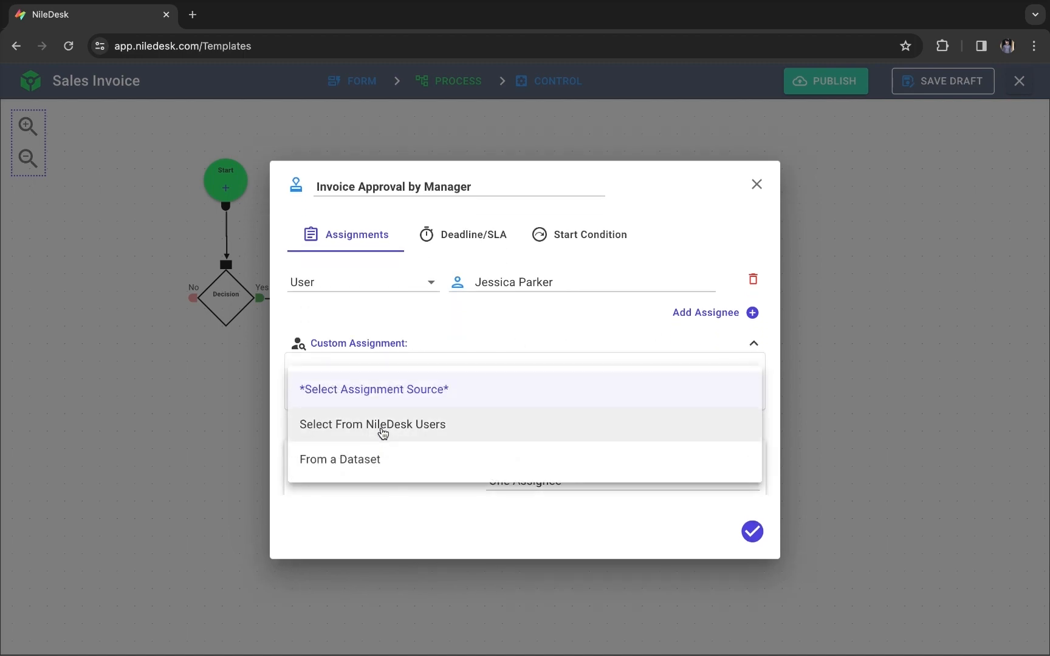
click(382, 429)
click(377, 365)
click(368, 421)
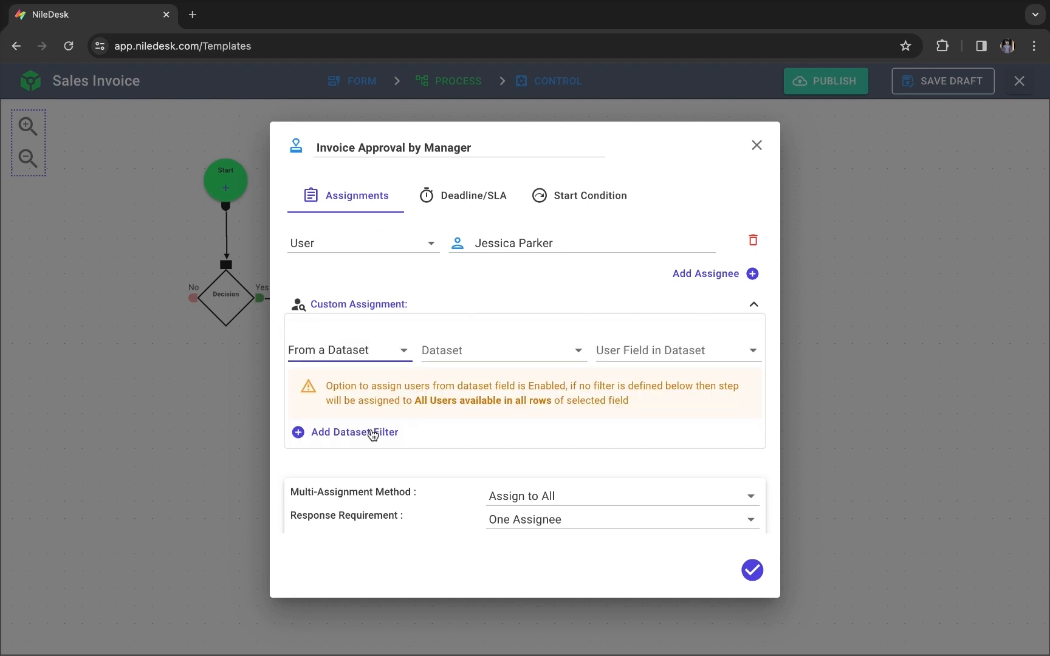
click(447, 353)
click(396, 308)
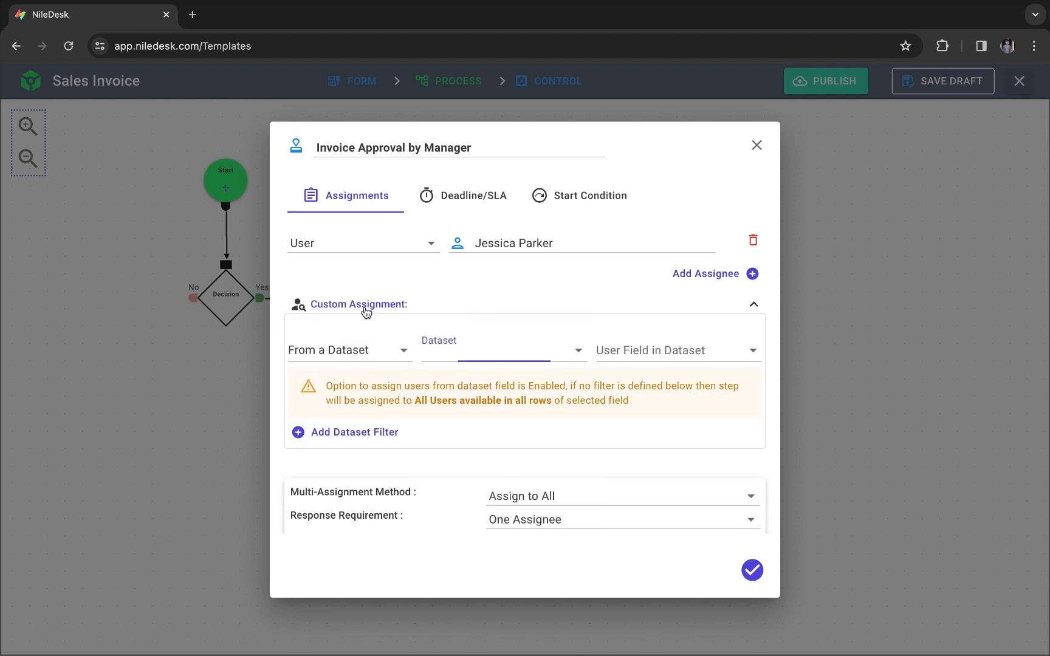
click(365, 347)
click(364, 359)
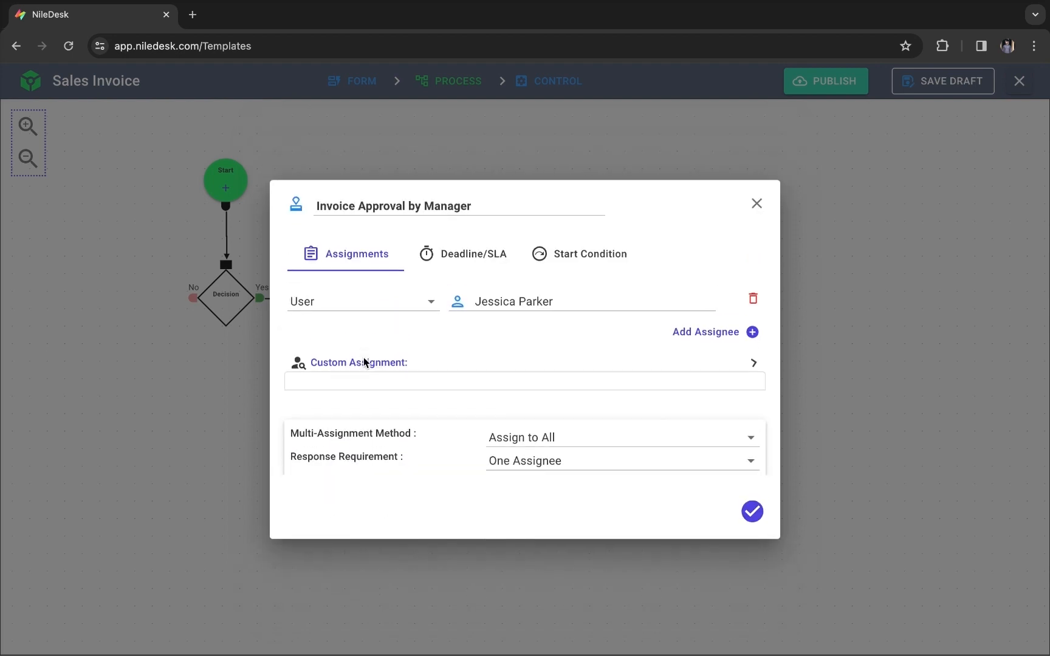
Step: Review the available options for the approval step's multi-assignment method and response requirement
click(554, 434)
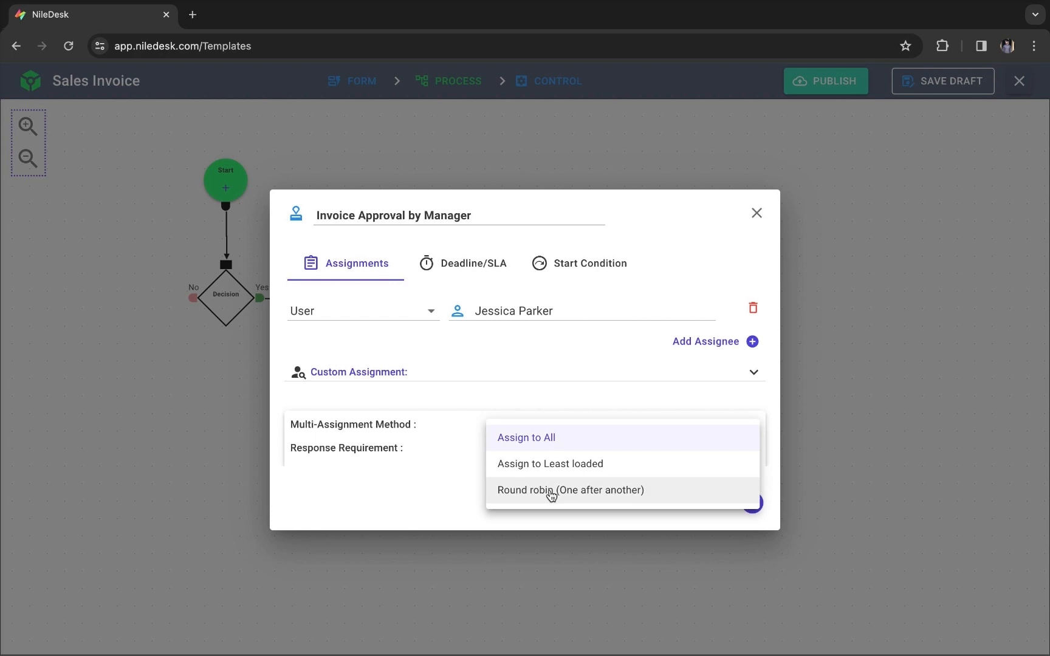
click(471, 490)
click(518, 455)
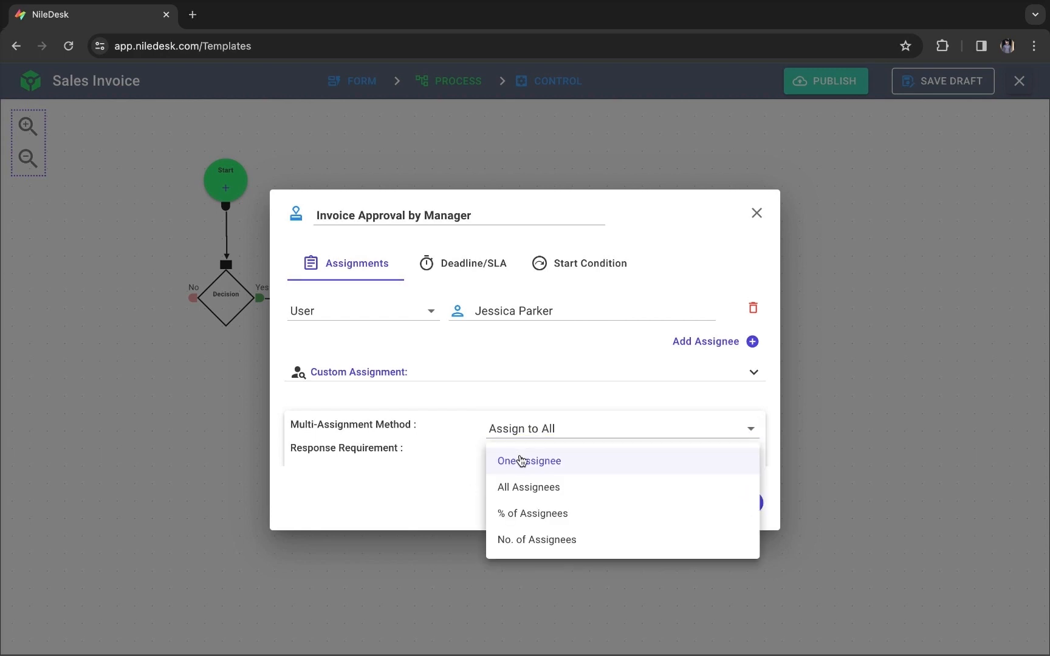
click(461, 513)
Step: Set the approval step's deadline to 5 hours
click(457, 268)
click(425, 406)
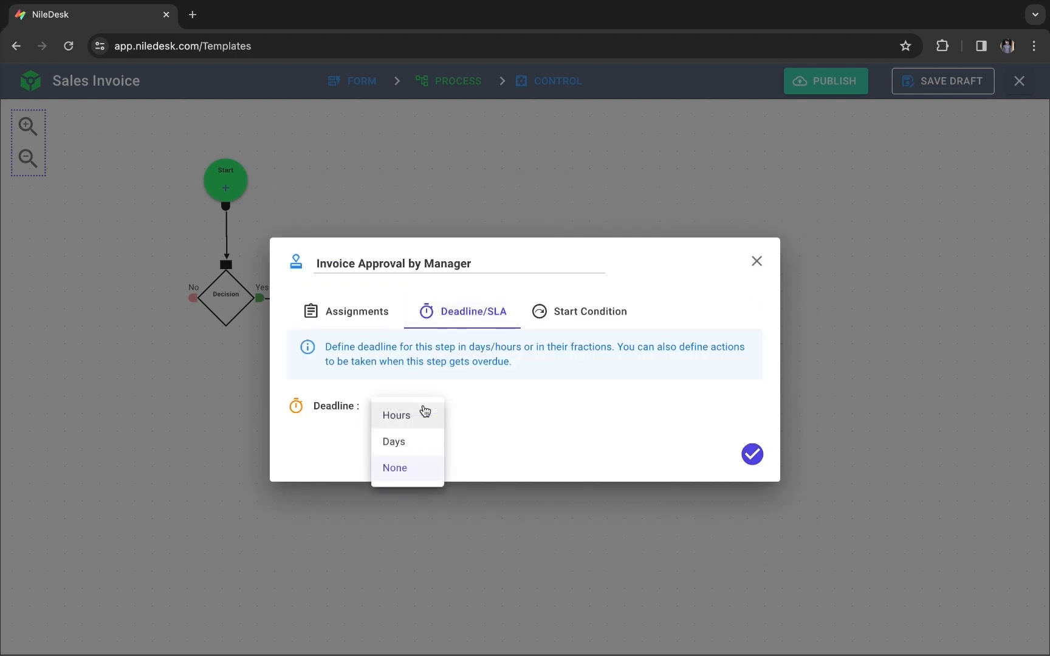
click(410, 416)
text(5)
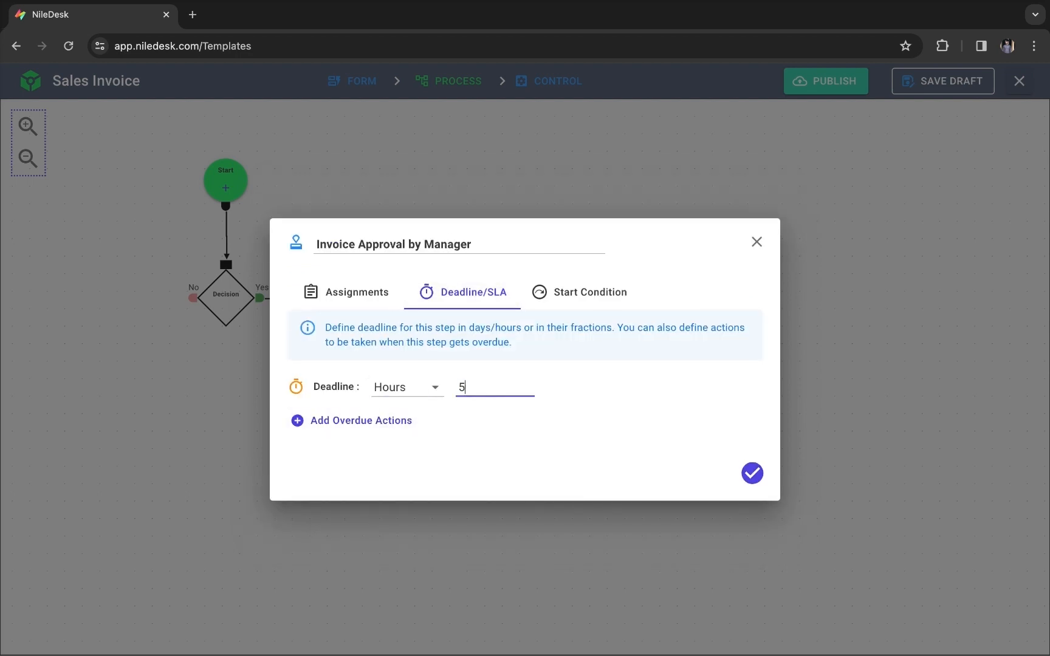
Step: Review the available overdue actions for the approval step and set its deadline unit to None
click(401, 419)
click(406, 435)
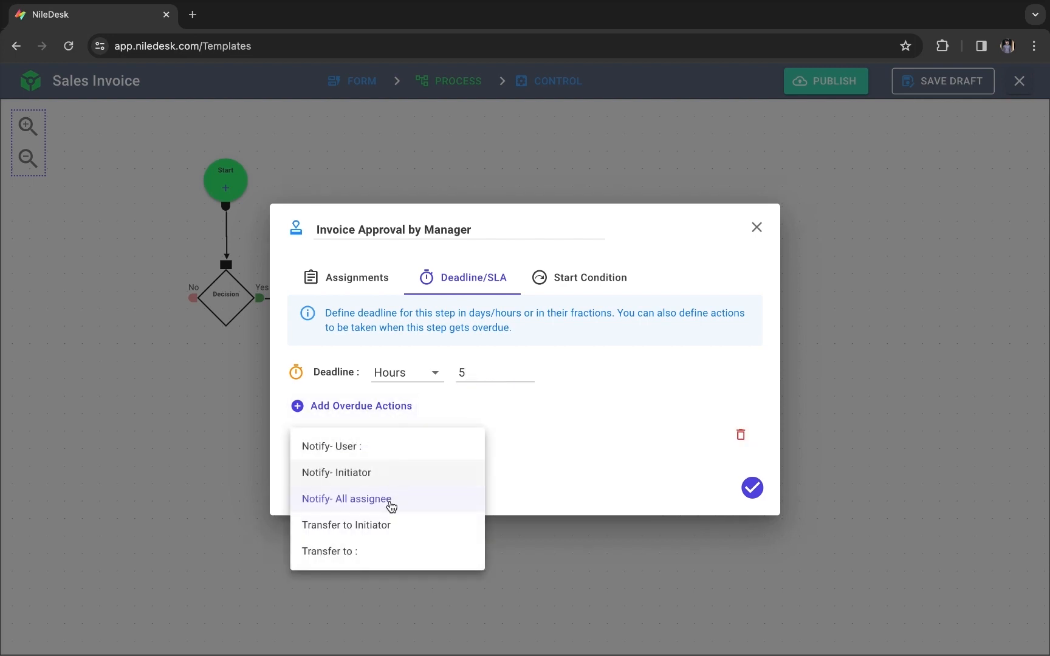
click(417, 374)
click(419, 379)
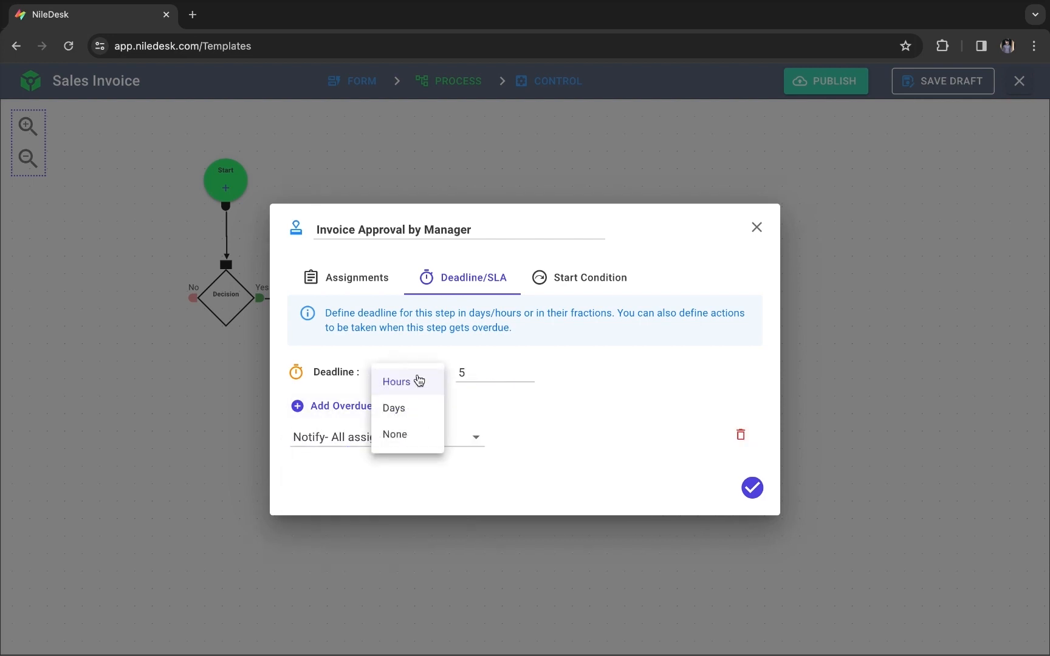
click(413, 434)
Step: Try the Evaluate Expression start condition for the approval step and review the outcome options for a skipped step
click(555, 310)
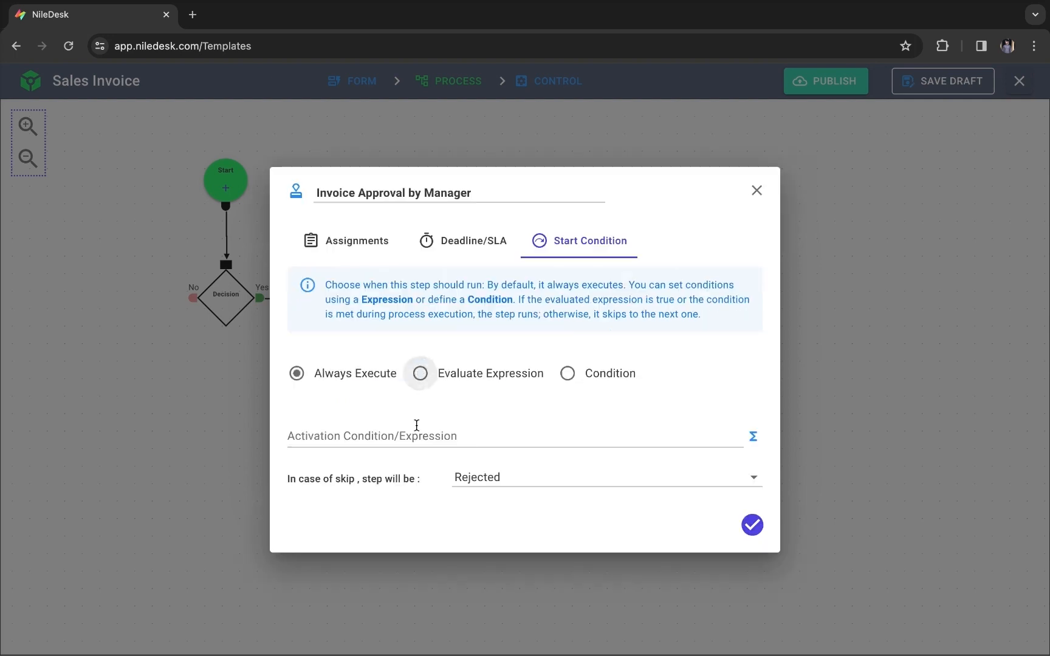
click(420, 373)
click(465, 444)
click(753, 436)
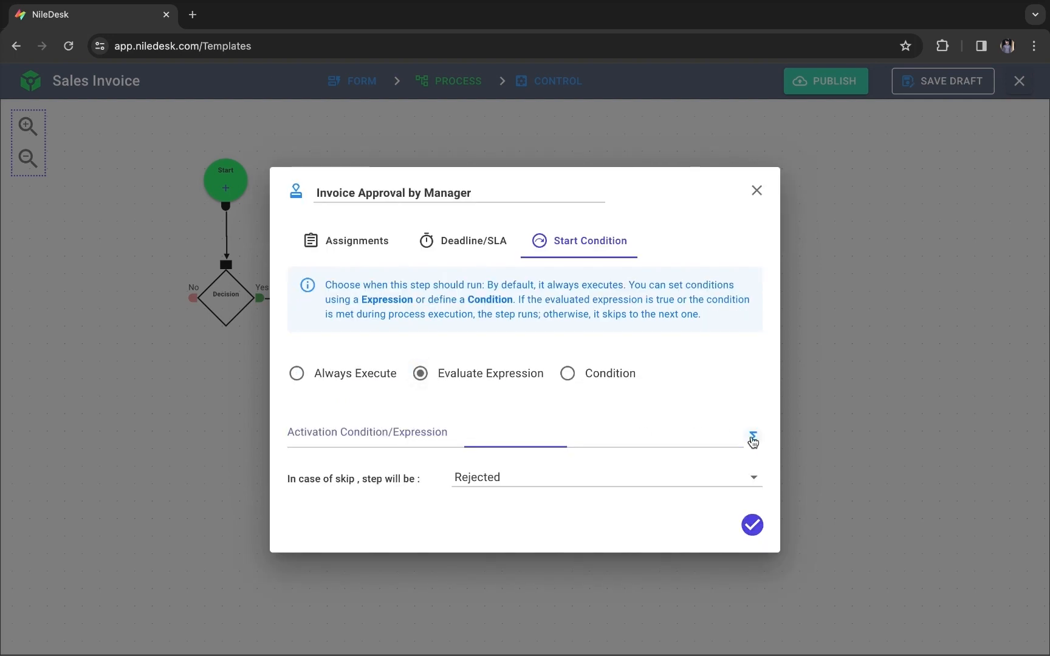
click(505, 480)
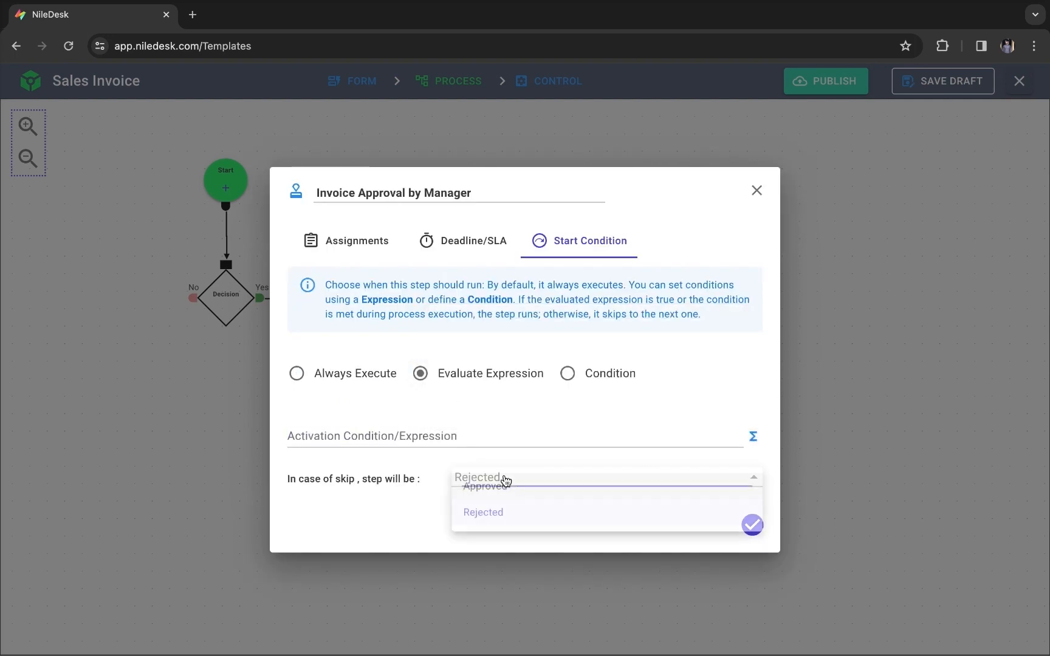
click(441, 497)
Step: Try the Condition start option by adding a condition, reviewing its selectable form fields, and deleting the empty condition
click(569, 386)
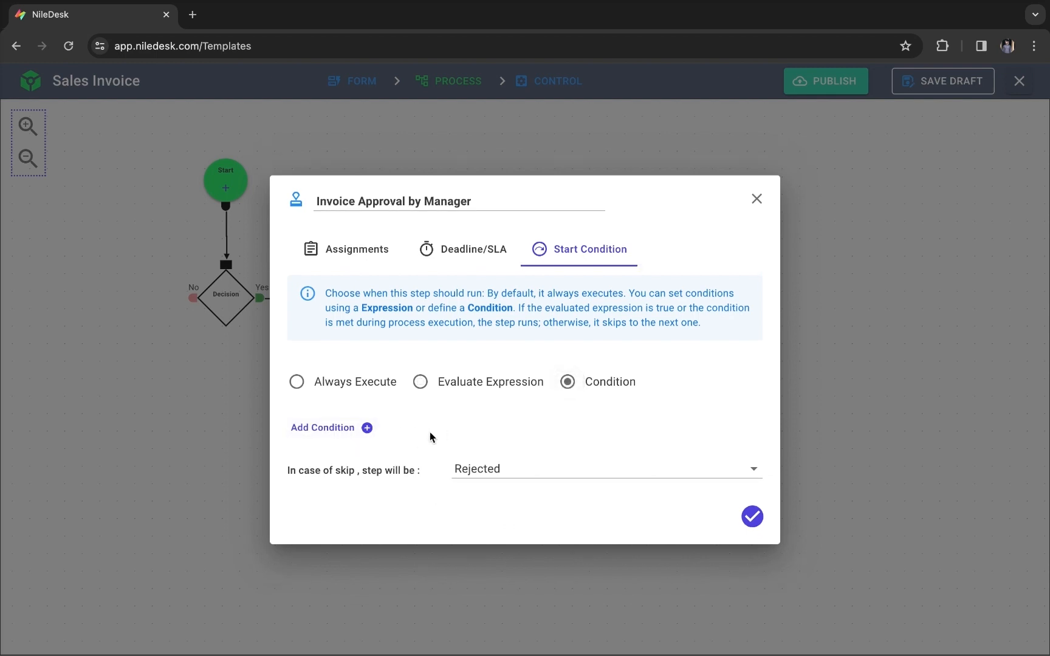
click(366, 435)
click(365, 426)
scroll(365, 462, down, 3)
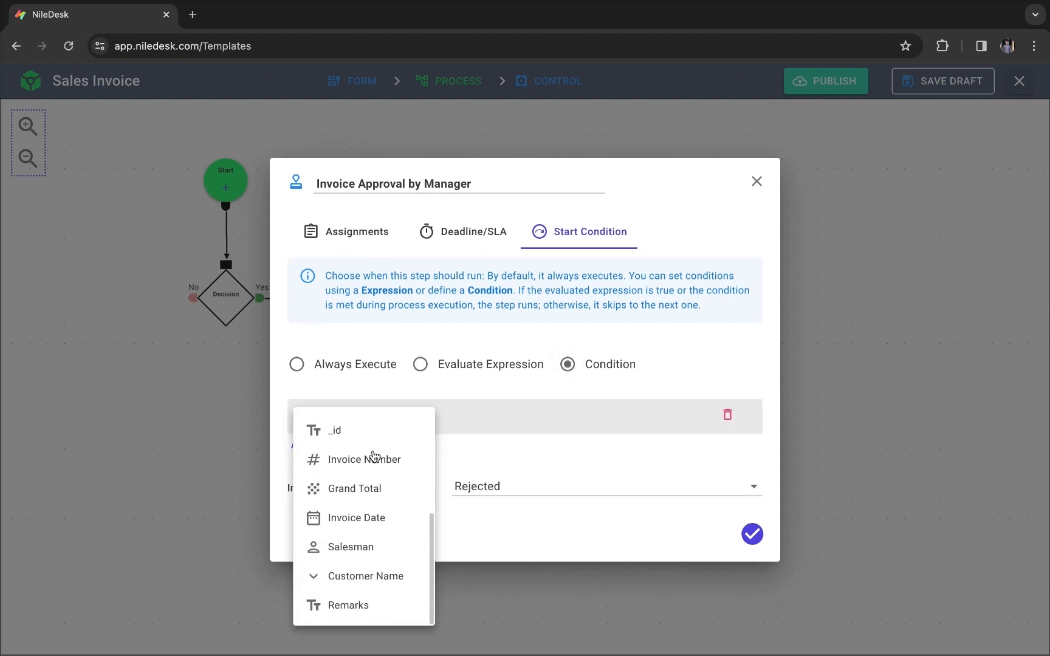
scroll(373, 449, up, 3)
click(474, 452)
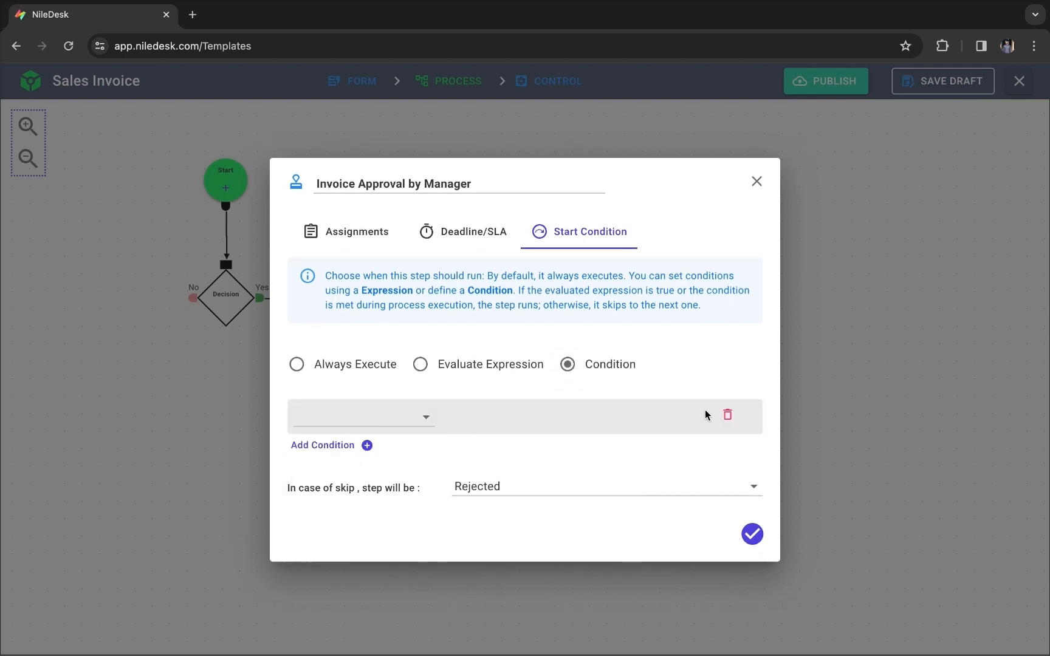
click(725, 415)
Step: Set the approval step's start condition to Always Execute and confirm the step's settings
click(298, 383)
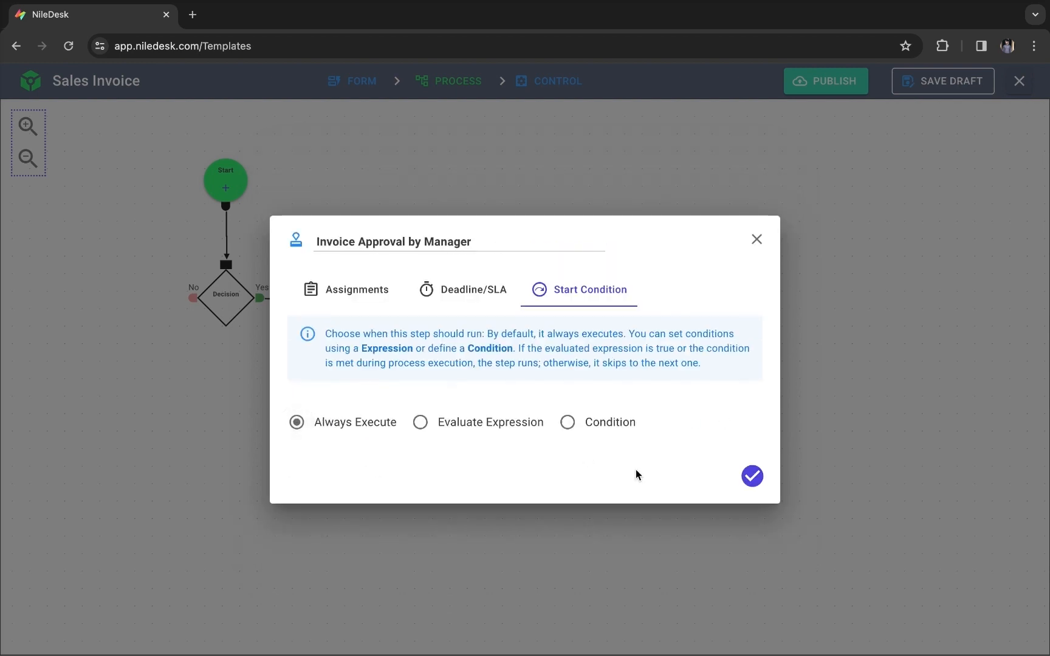
click(344, 302)
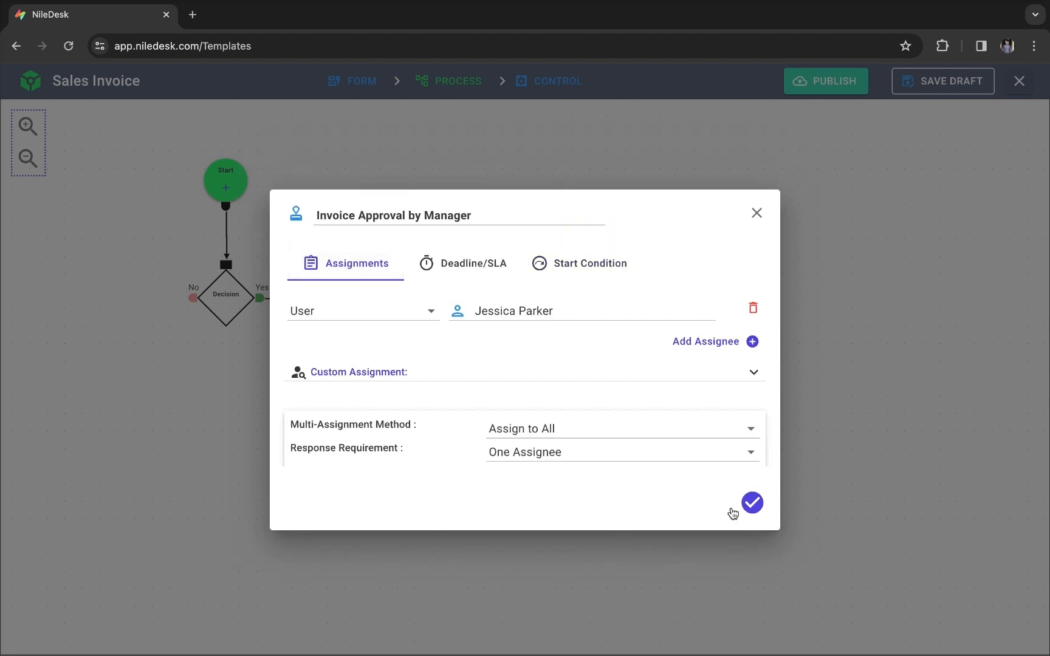
click(753, 502)
Step: Add a Process End Step below and left of the manager approval and connect the approval's rejection output to it
click(382, 388)
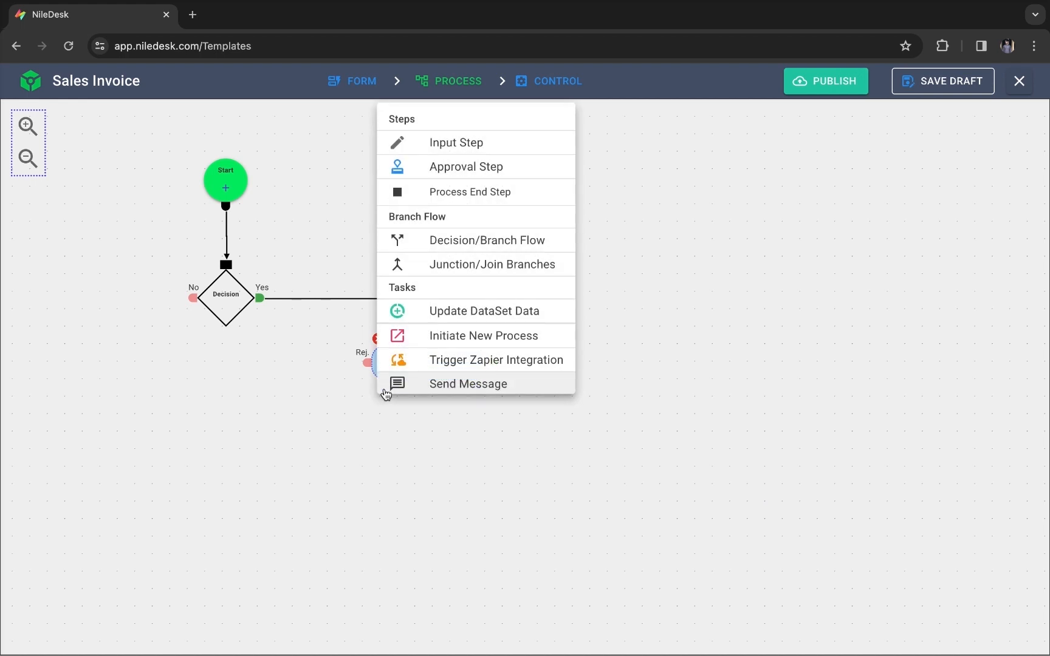
click(413, 192)
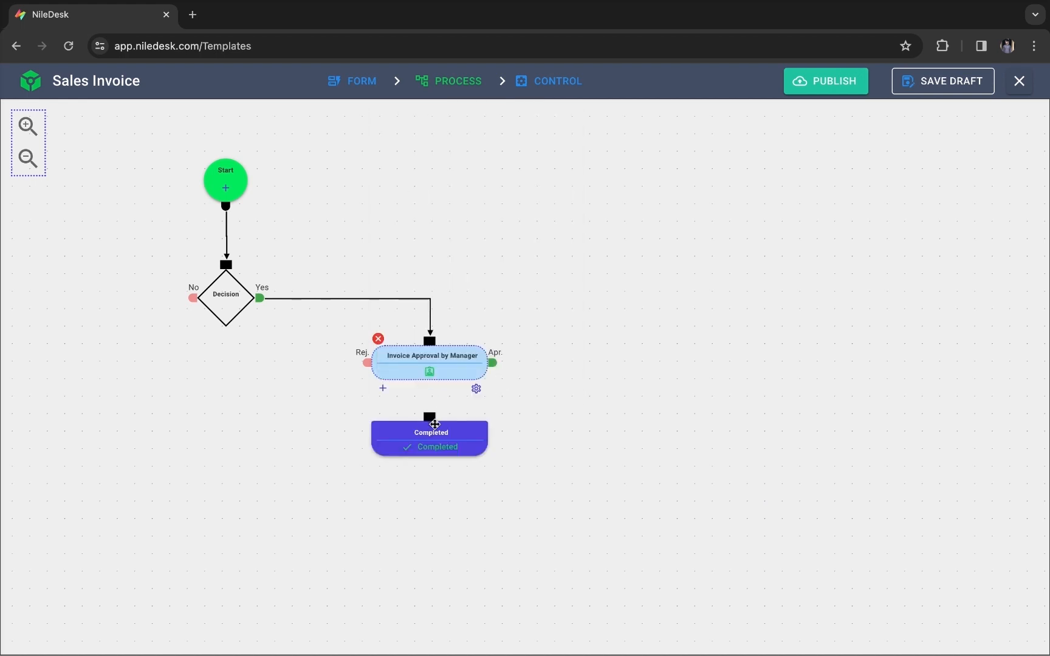
drag(429, 421, 334, 418)
drag(366, 362, 335, 411)
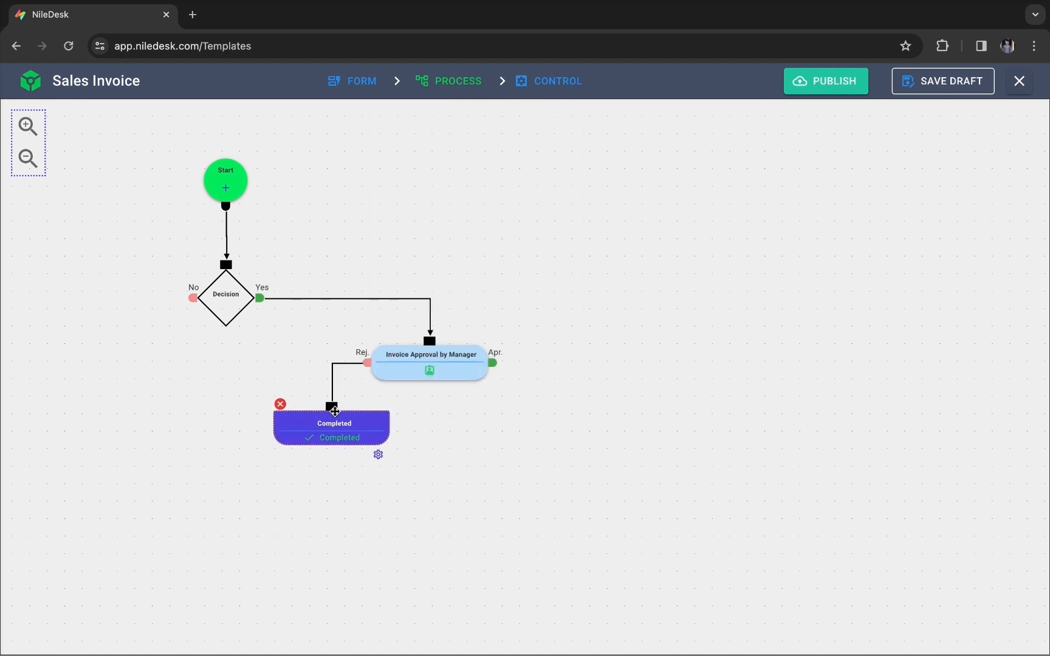
Step: Title the end step "Rejected by Manager", set its process final status to Rejected, and save it
click(378, 456)
click(462, 495)
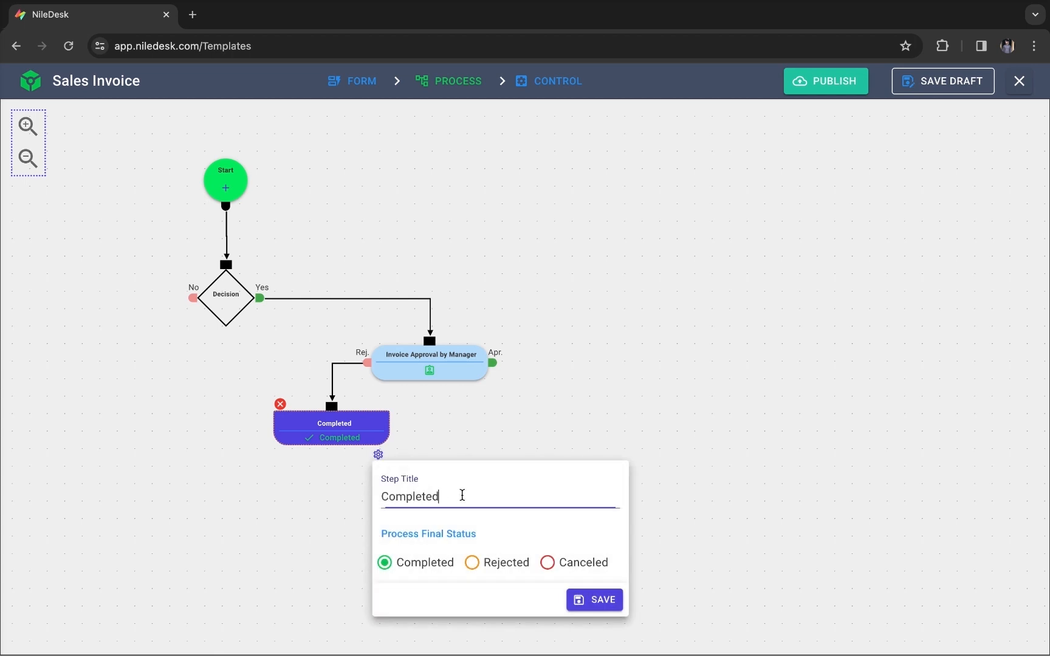
double_click(462, 496)
text(Rejected by Manager)
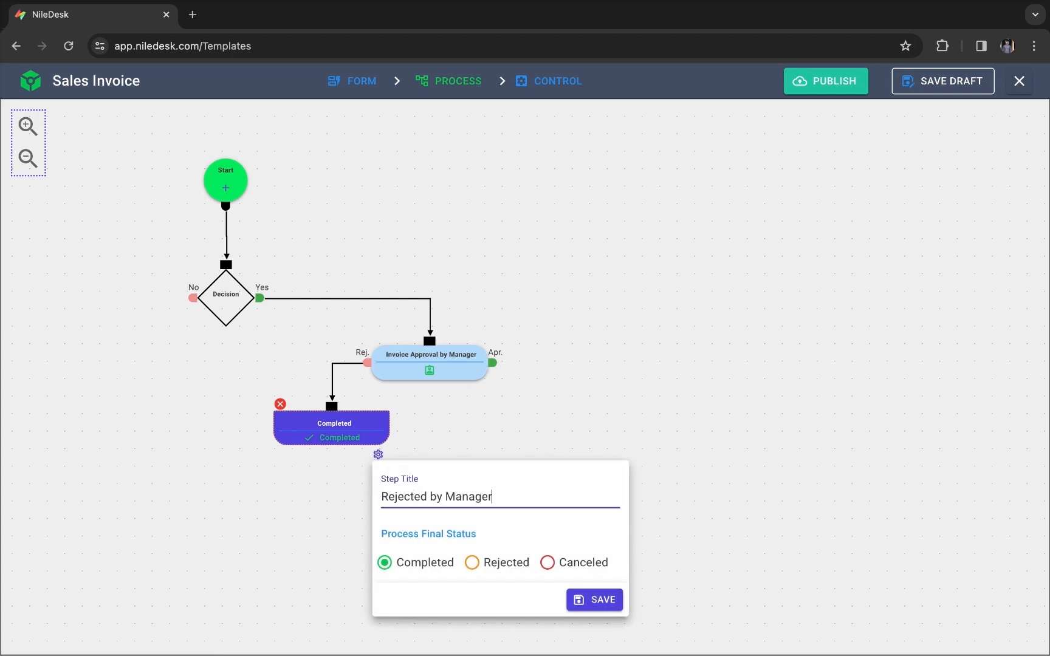
click(487, 566)
click(592, 600)
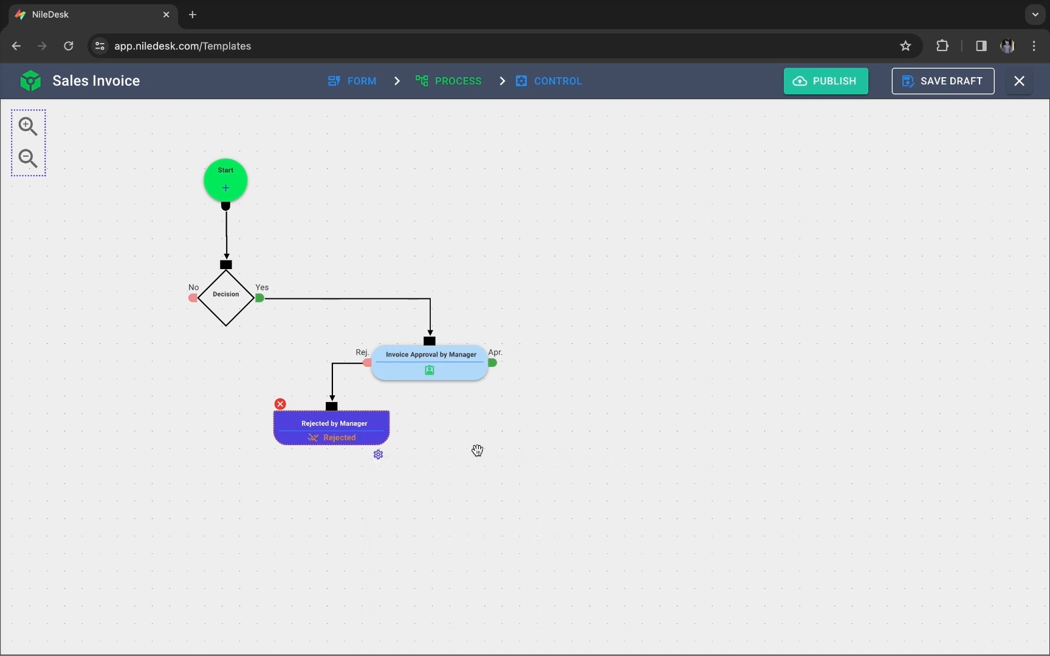
Step: Add a Junction below the decision and connect the decision's No output and the manager approval's approved output to it
drag(477, 451, 547, 441)
click(36, 169)
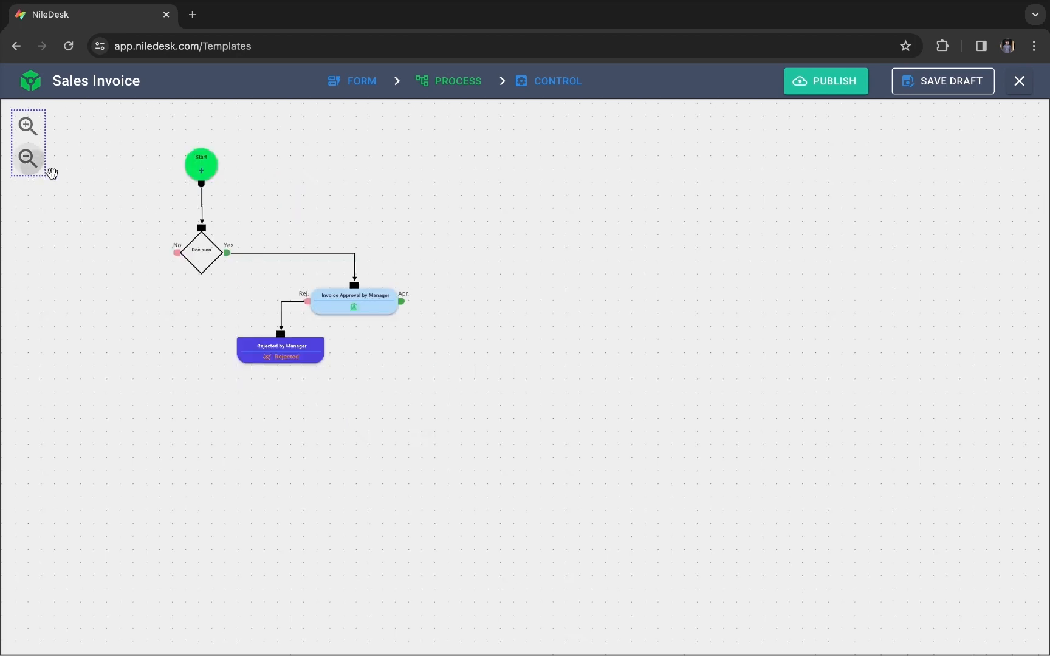
drag(121, 292, 255, 344)
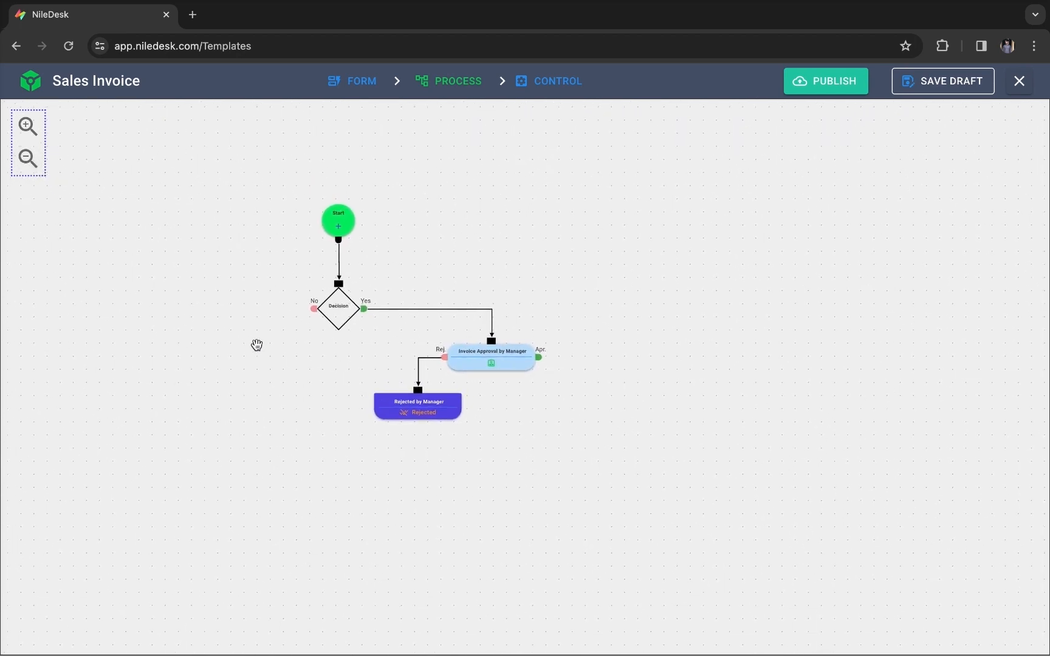
click(321, 320)
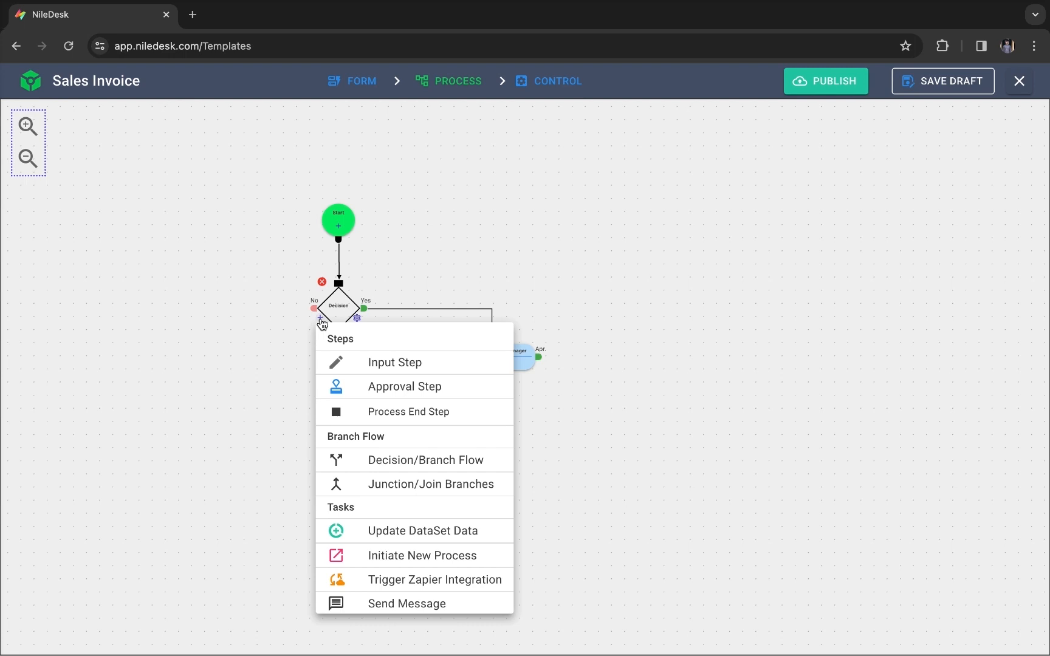
click(351, 486)
drag(332, 352, 277, 471)
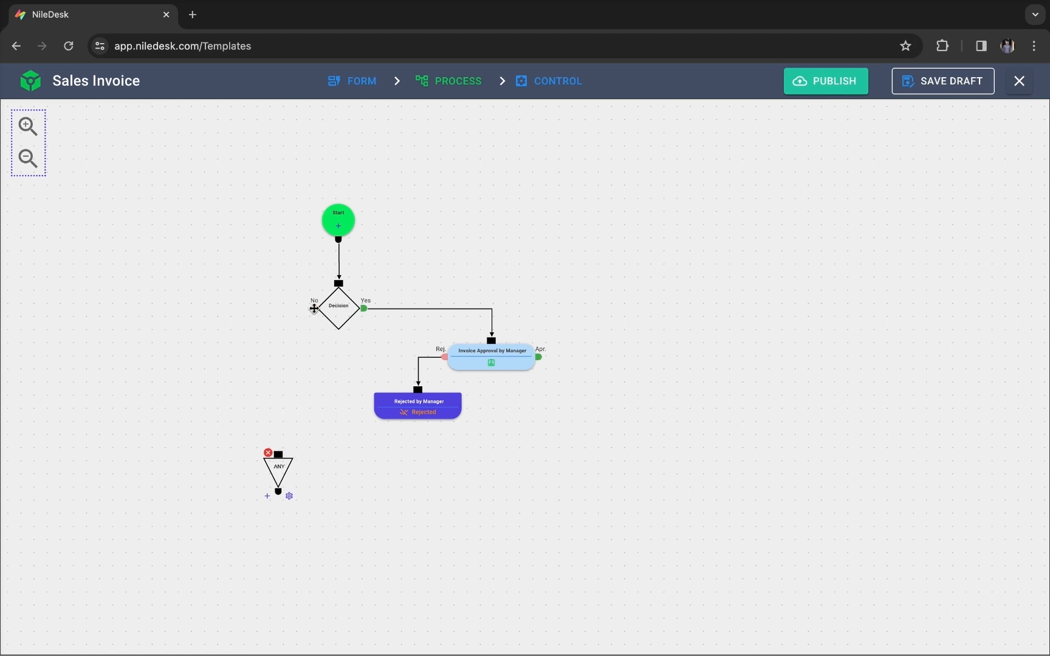
drag(314, 308, 279, 457)
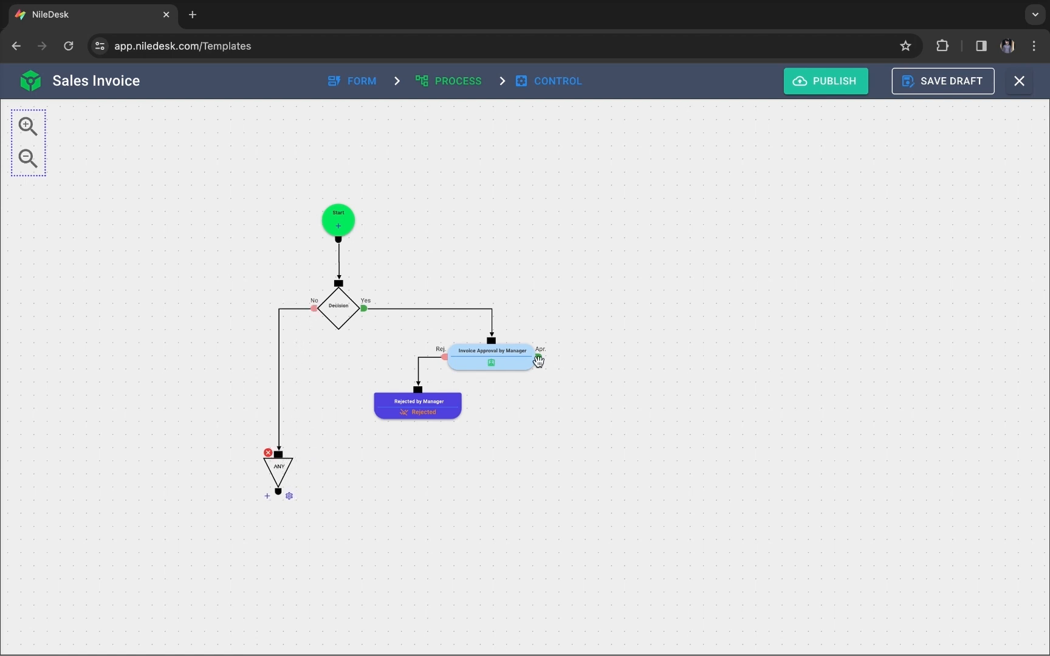
drag(538, 357, 389, 432)
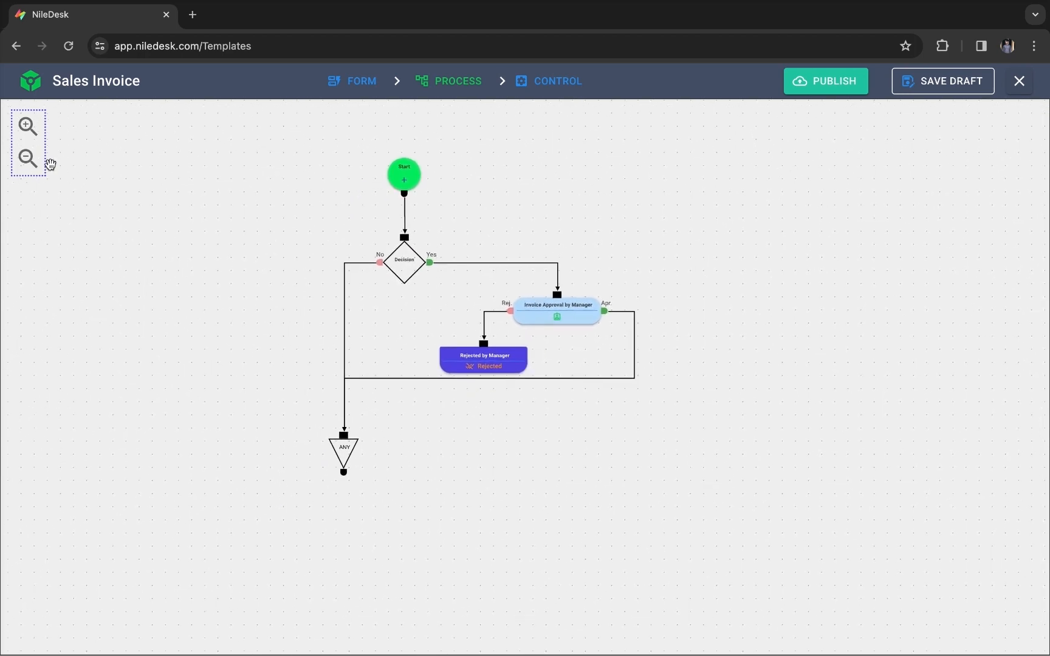
Step: Set the junction to move next on ANY branch completion
click(26, 126)
drag(469, 410, 395, 308)
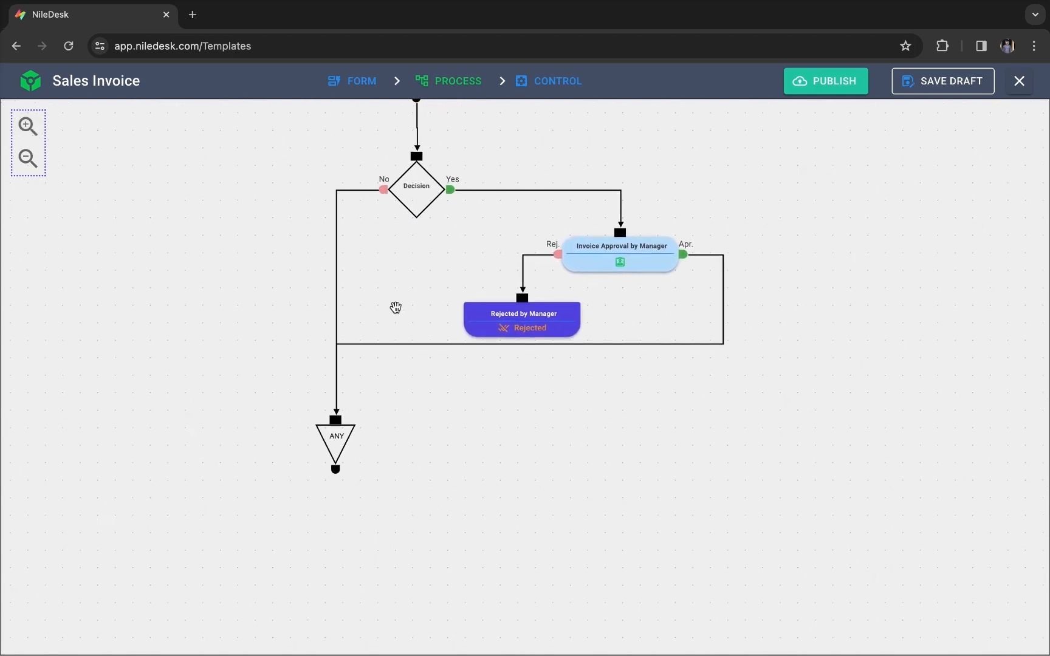
mouse_move(332, 436)
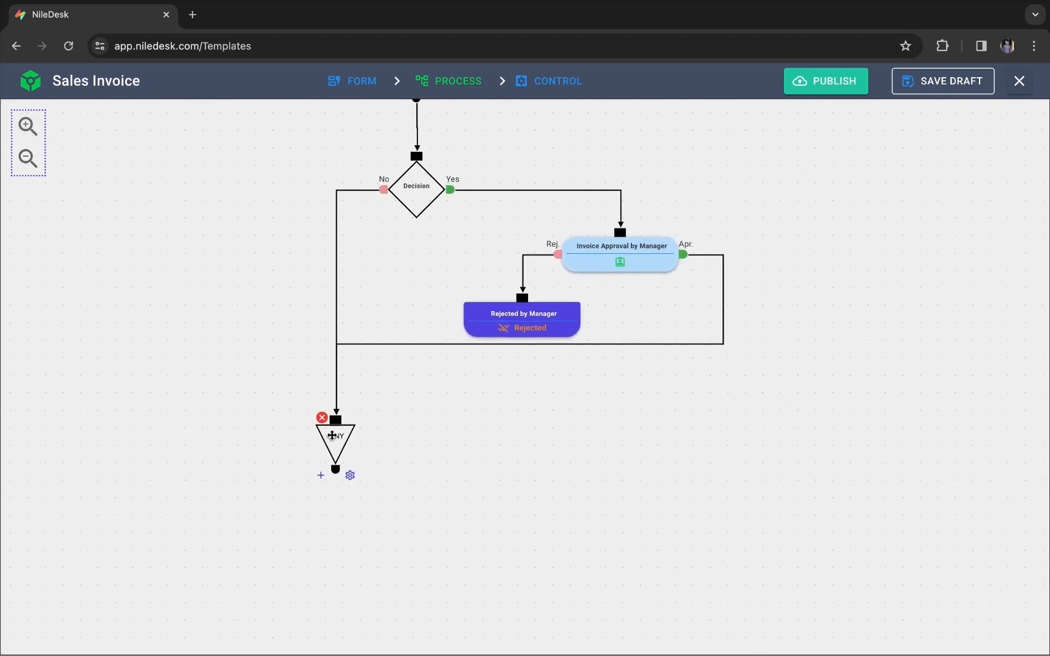
click(350, 477)
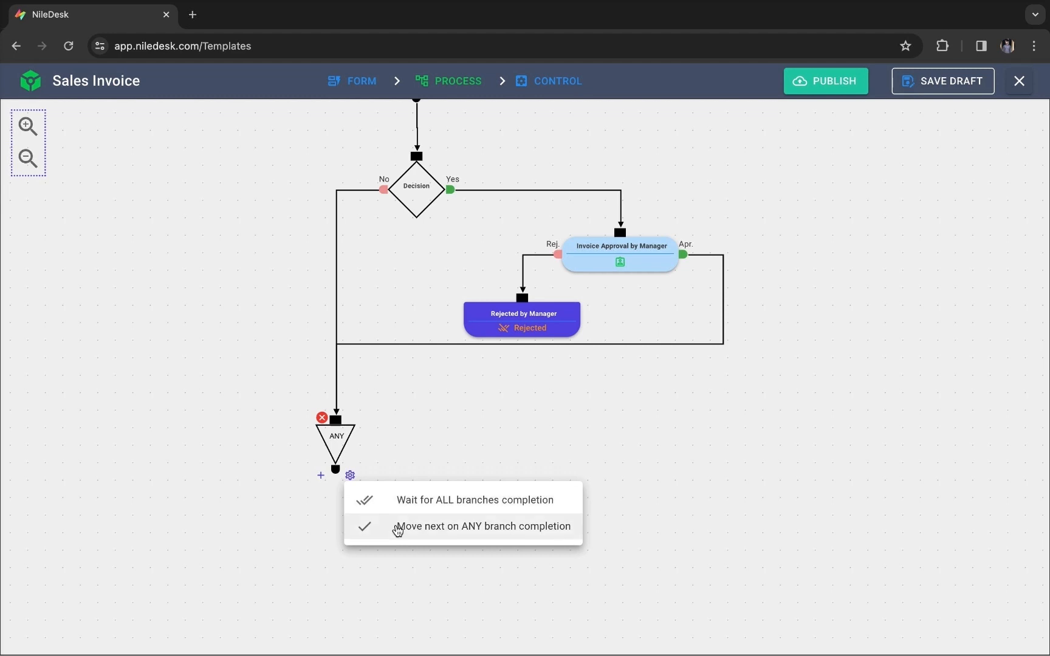
click(398, 526)
Step: Add an Update DataSet Data task after the junction and align it directly below
click(321, 475)
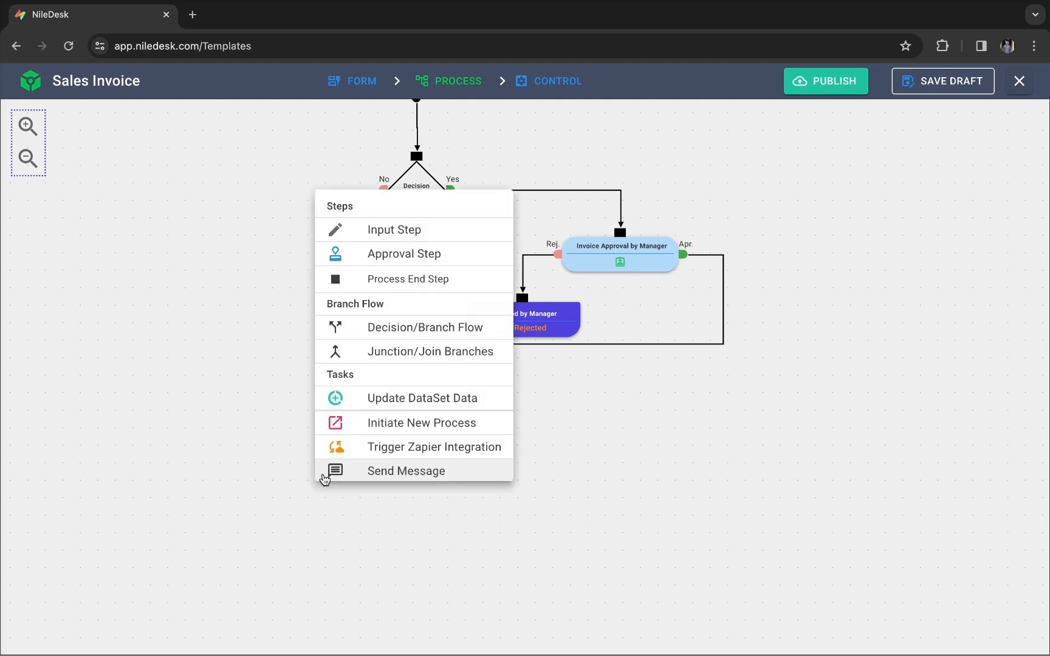
click(340, 402)
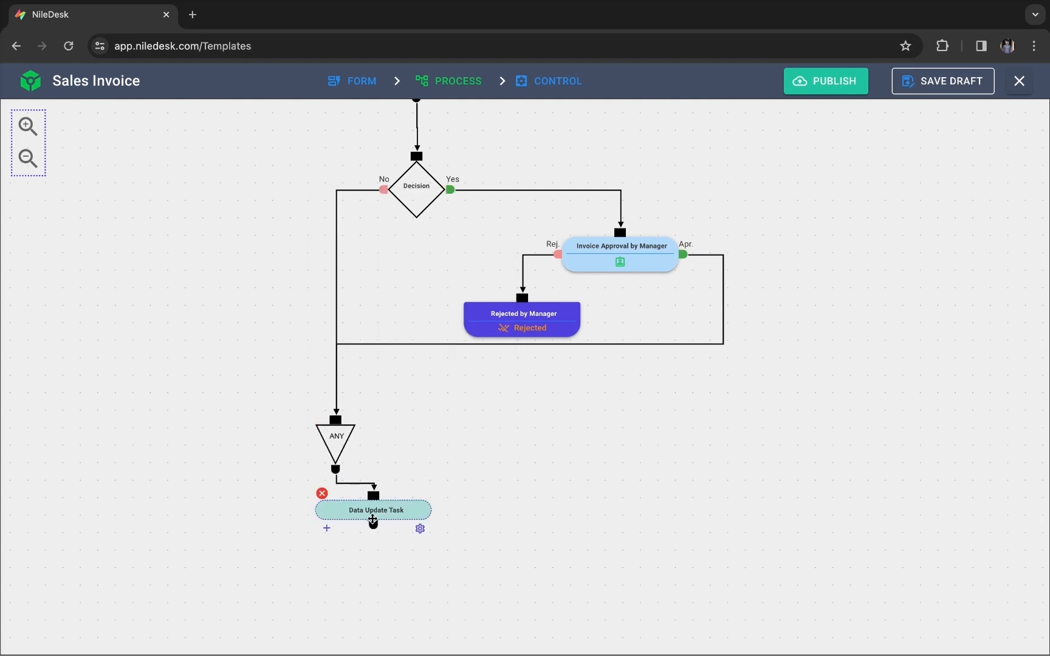
drag(373, 519, 335, 532)
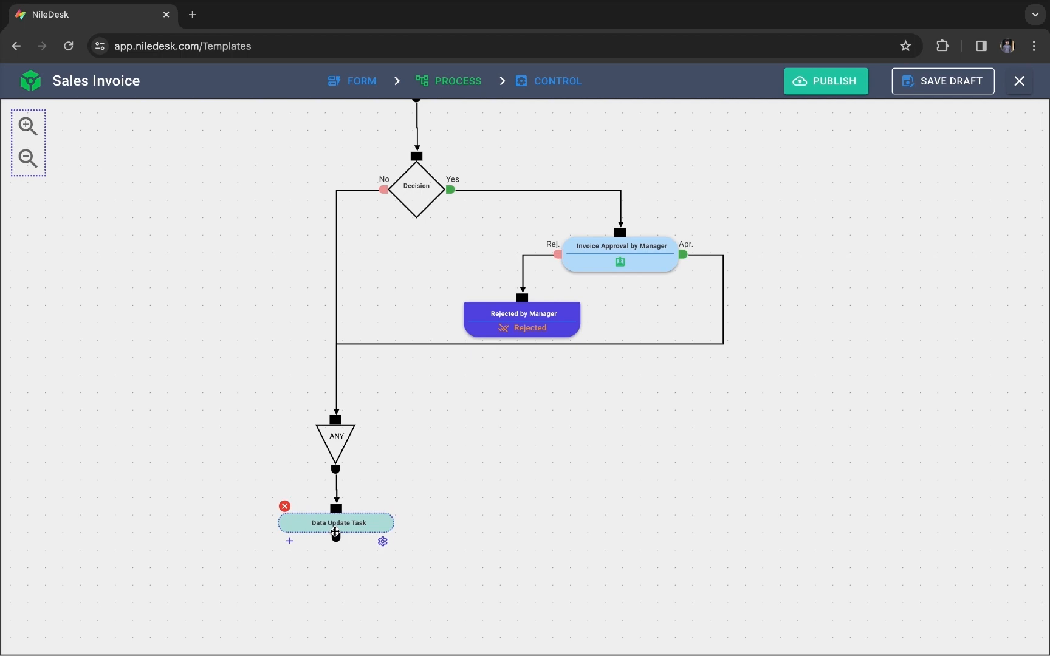
Step: Rename the data update task to "Update Sold Product Count"
click(383, 541)
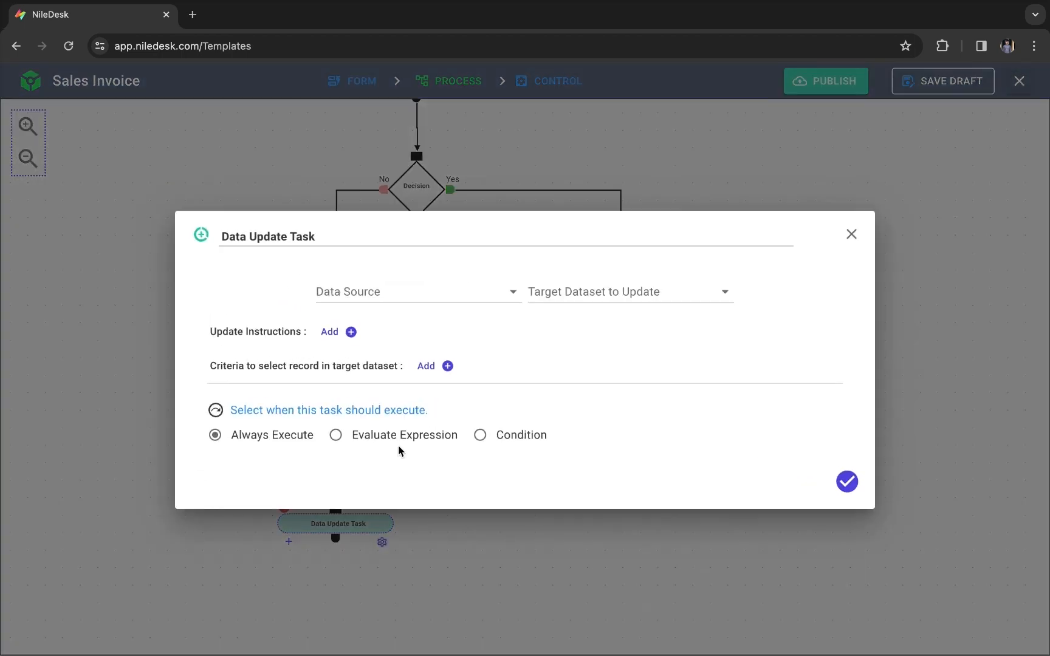
triple_click(368, 235)
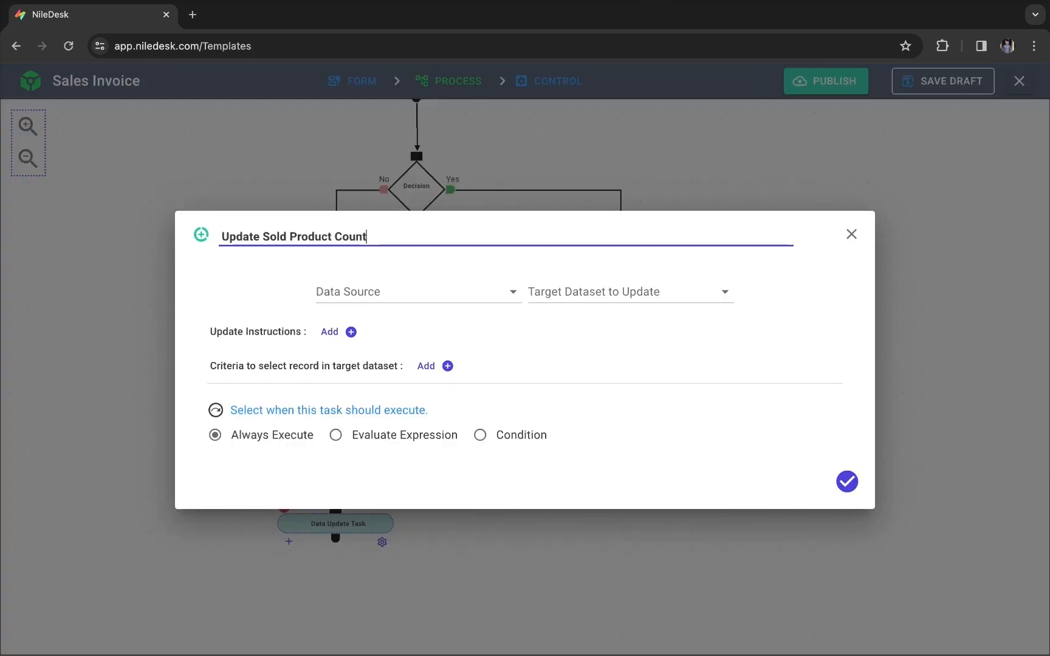
click(240, 263)
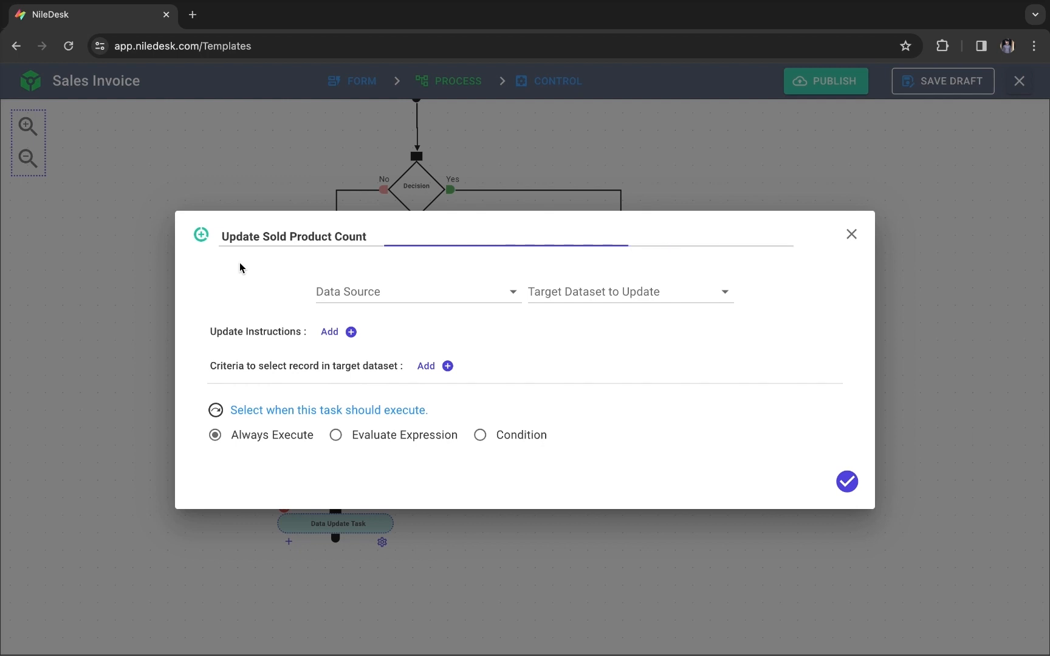
Step: Set the task's data source to Update from Products and its target dataset to Products
click(367, 291)
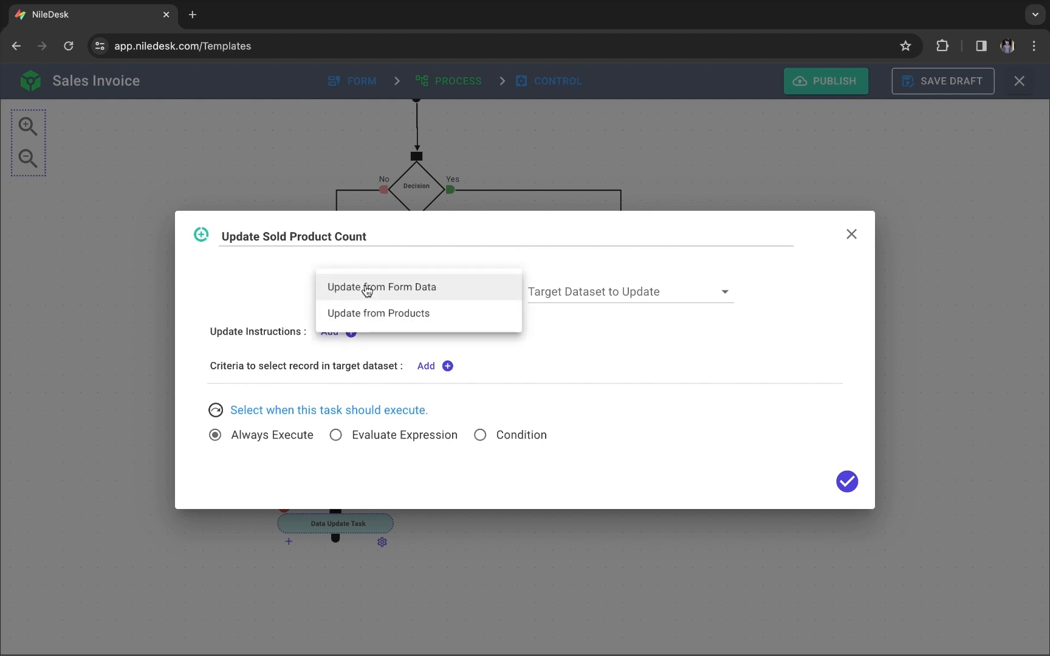
click(389, 314)
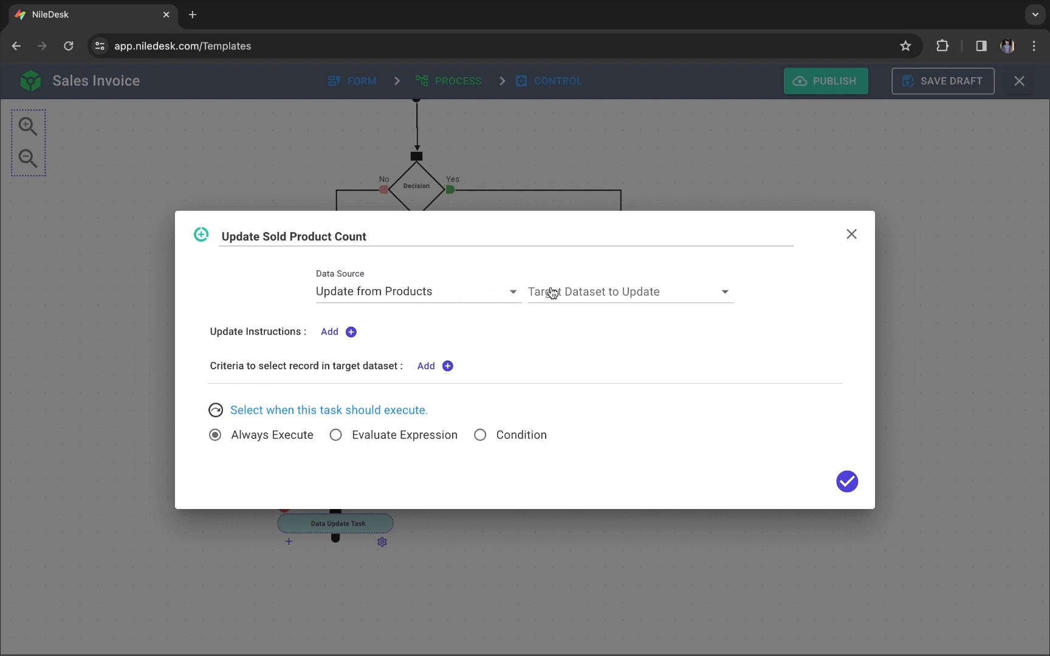
click(569, 293)
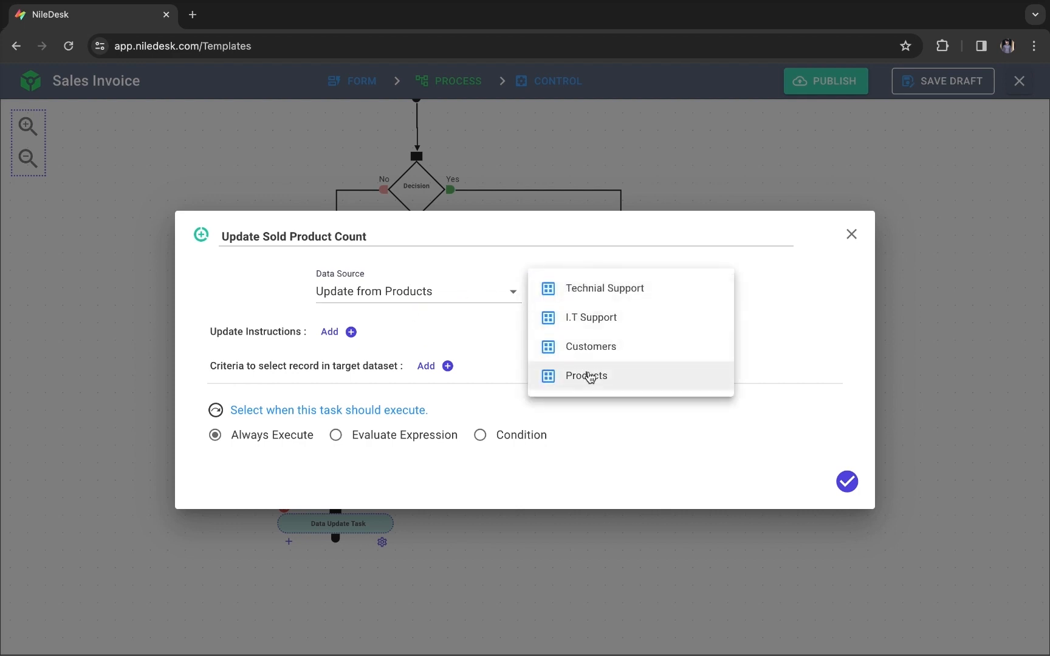
click(589, 376)
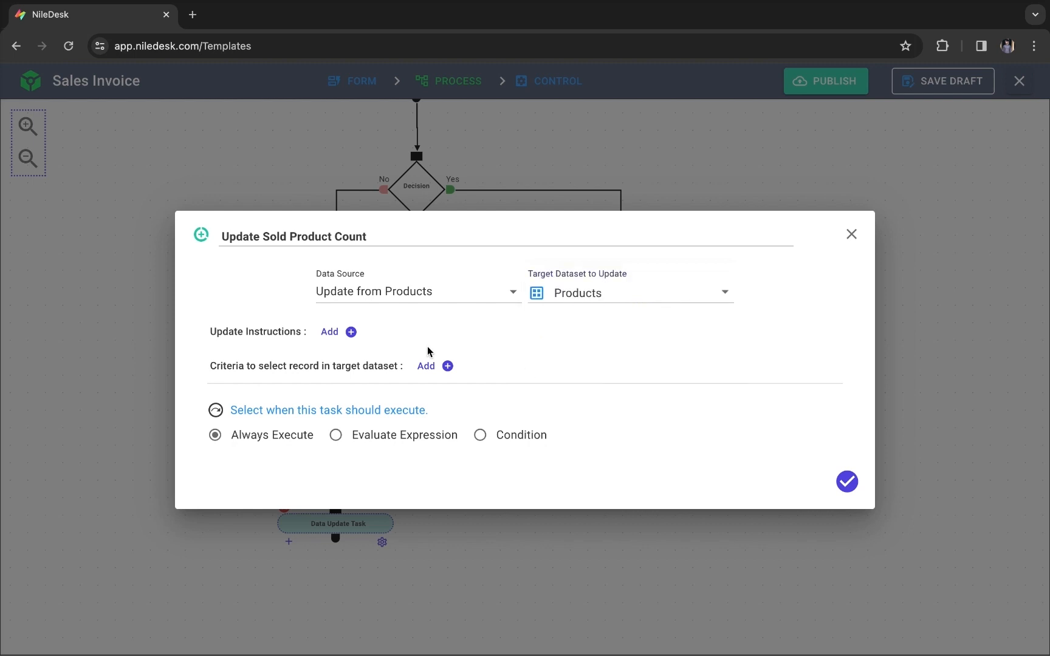
Step: Add an update instruction that adds to Sold Quantity from the Quantity field
click(350, 332)
click(299, 347)
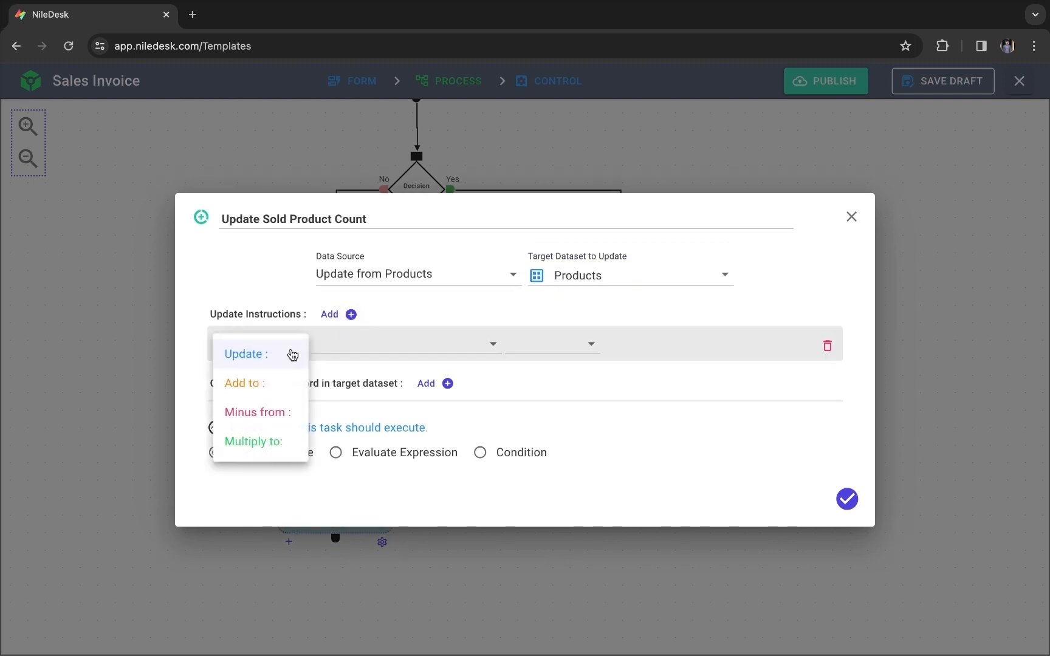
click(258, 385)
click(395, 348)
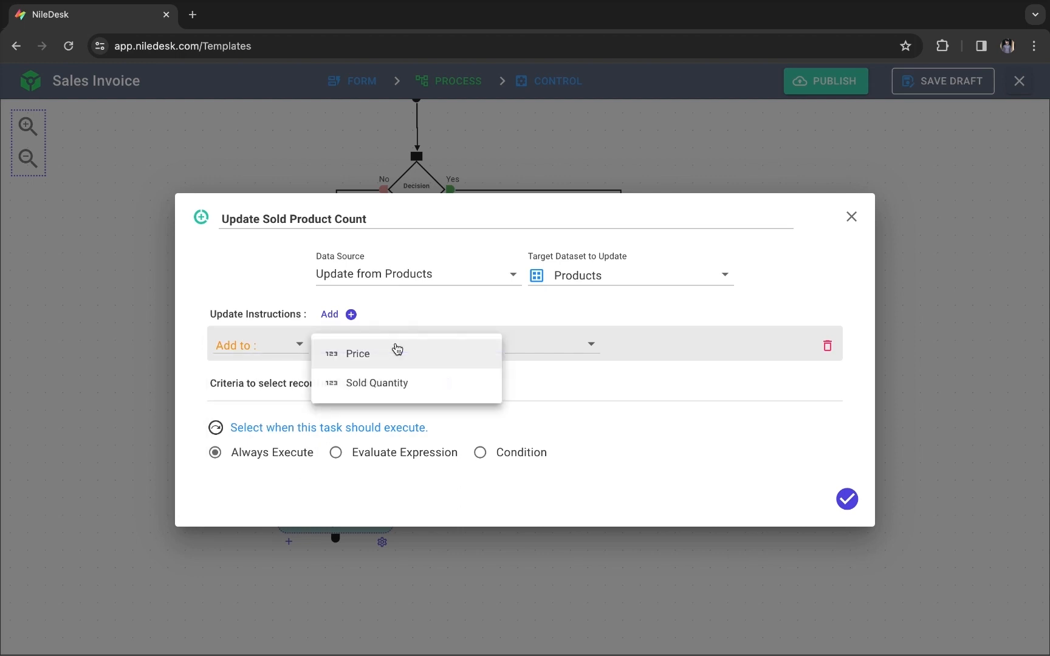
click(402, 384)
click(543, 344)
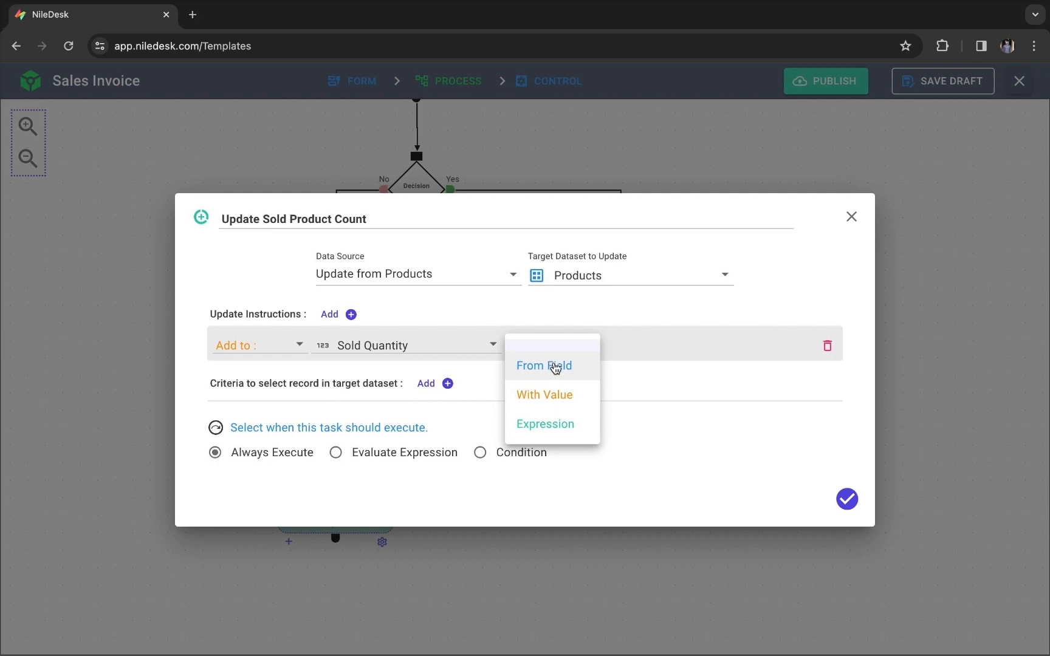
click(553, 365)
click(642, 342)
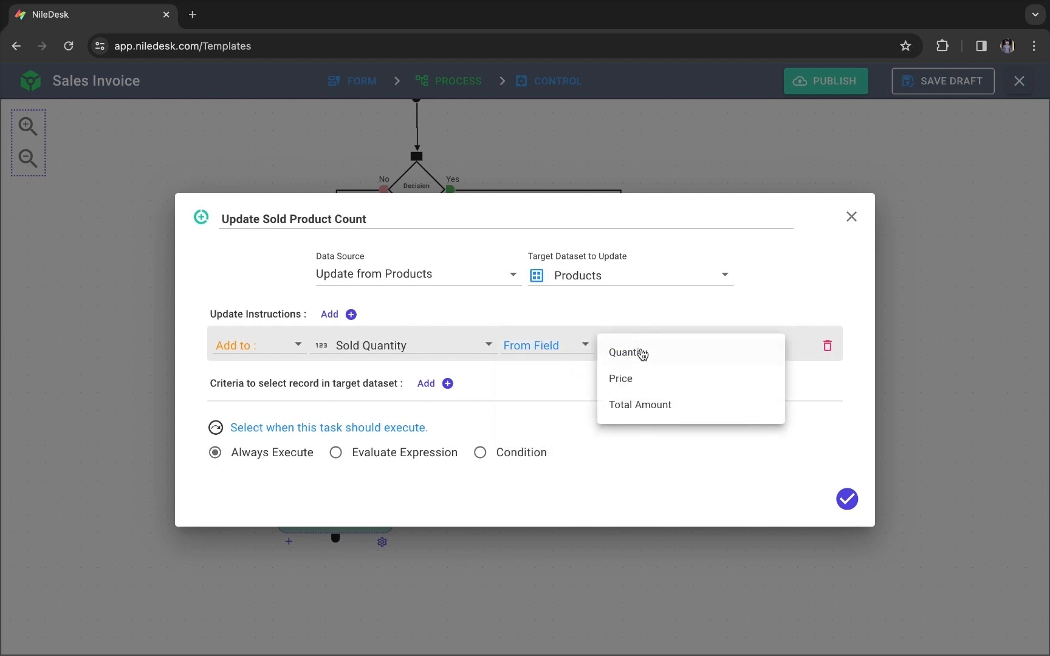
click(644, 354)
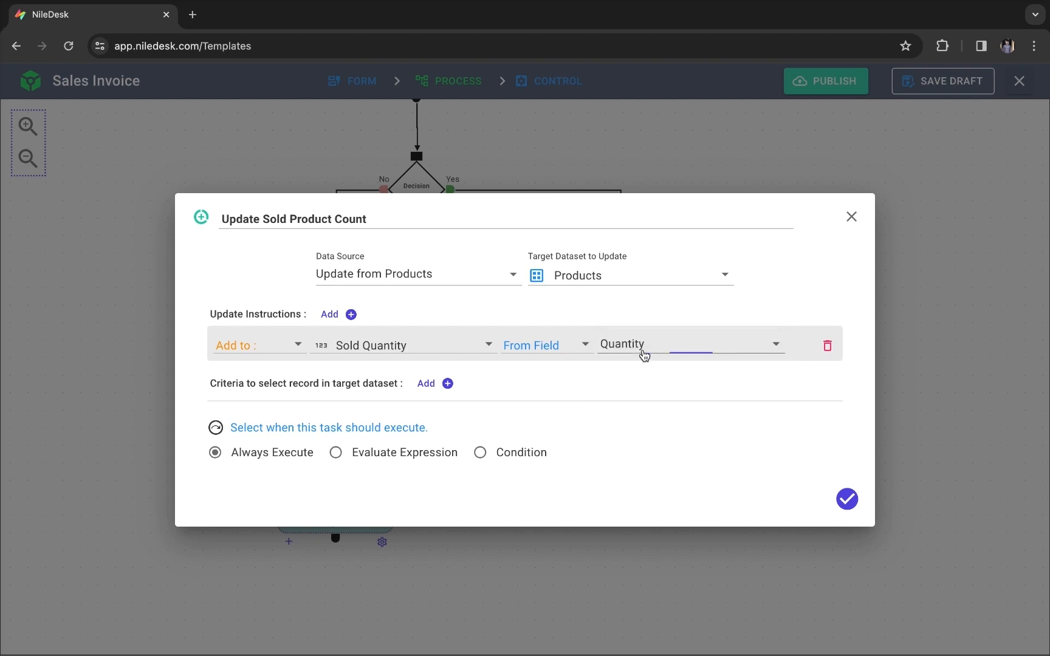
Step: Add a record criterion matching Product Id Equal To the expression product_name._key, and save the data update task
click(447, 383)
click(339, 392)
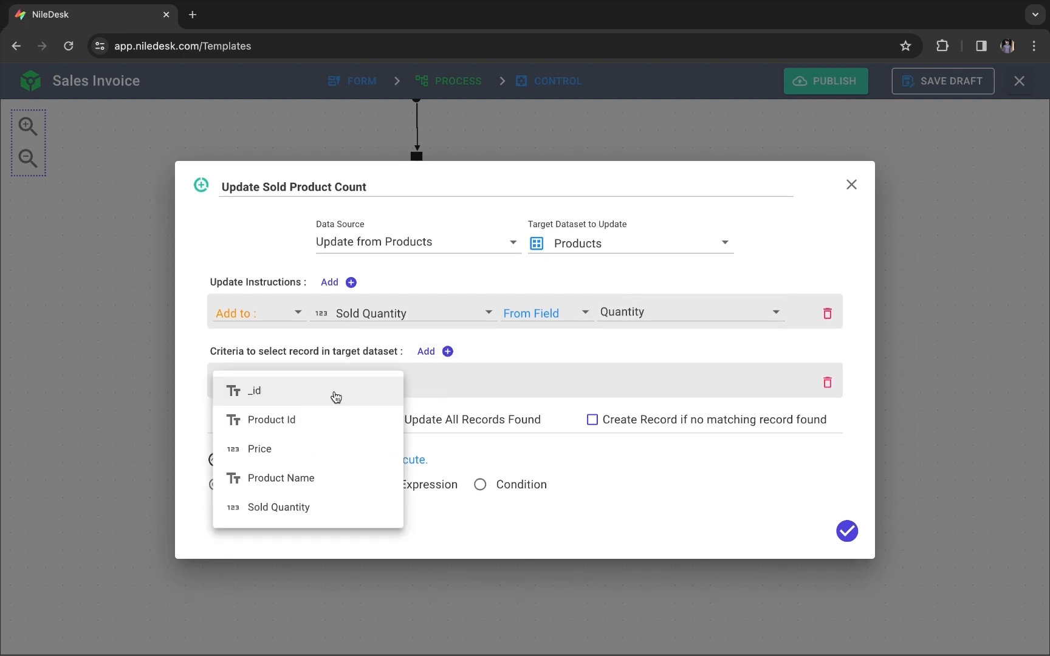
click(325, 419)
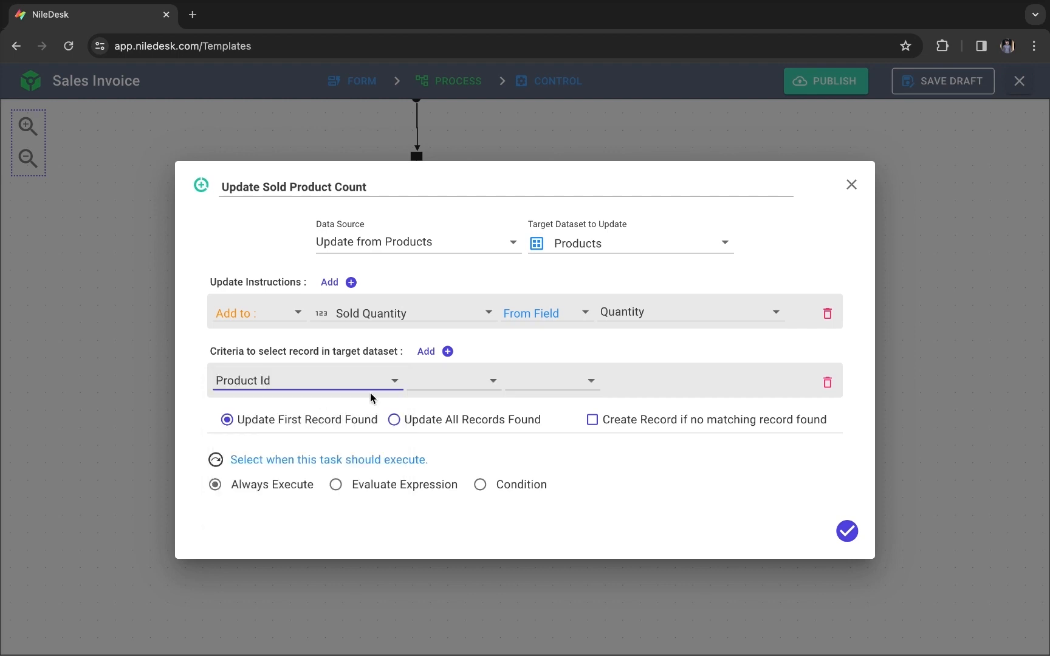
click(452, 380)
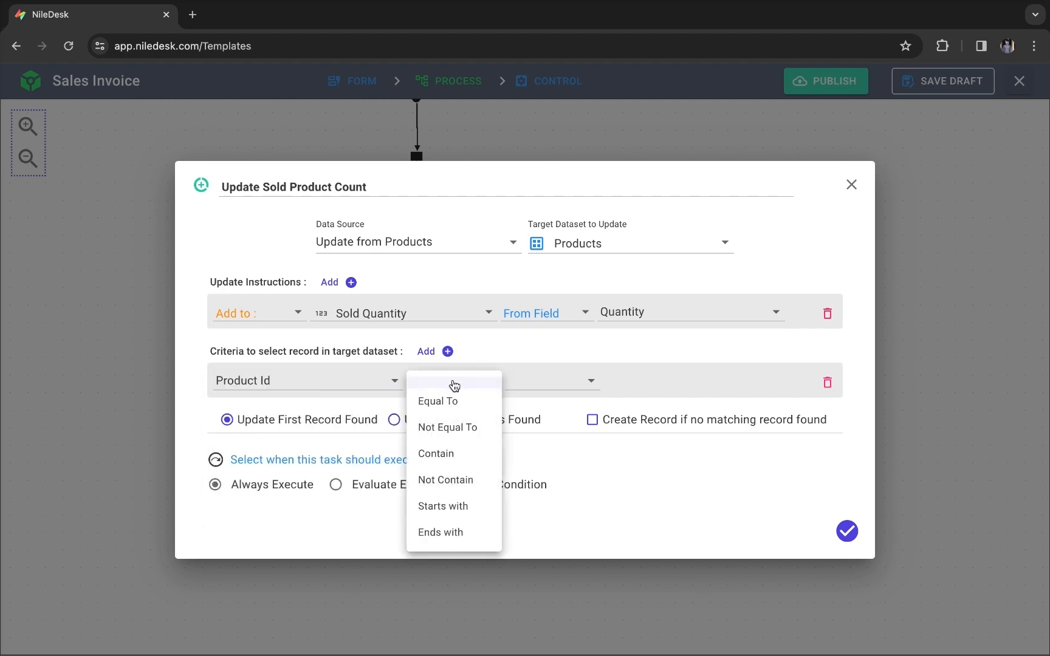
click(451, 402)
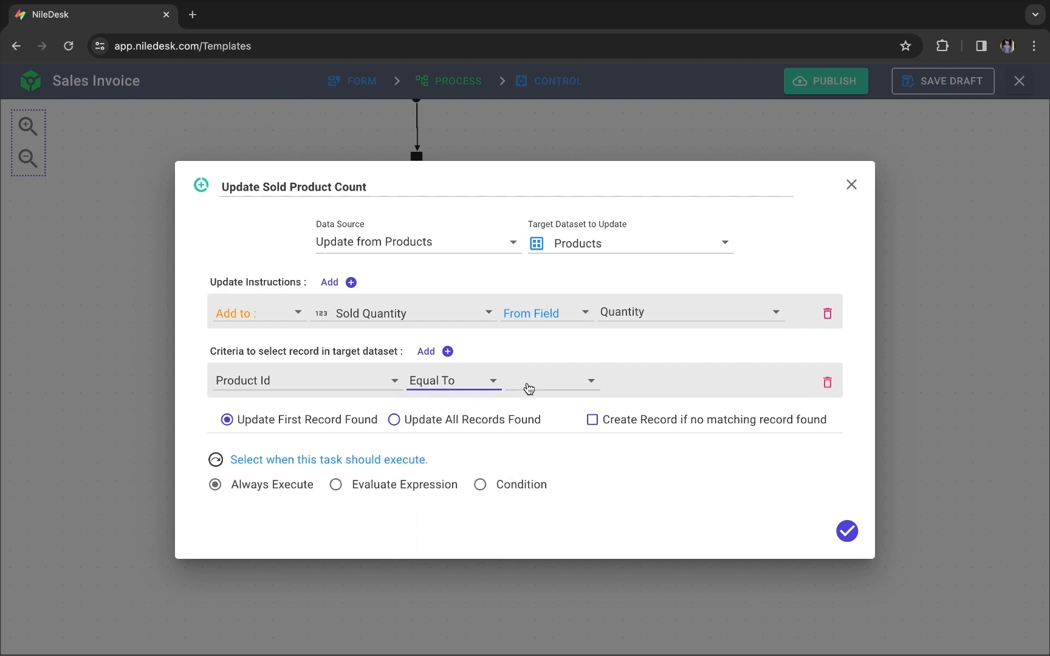
click(539, 387)
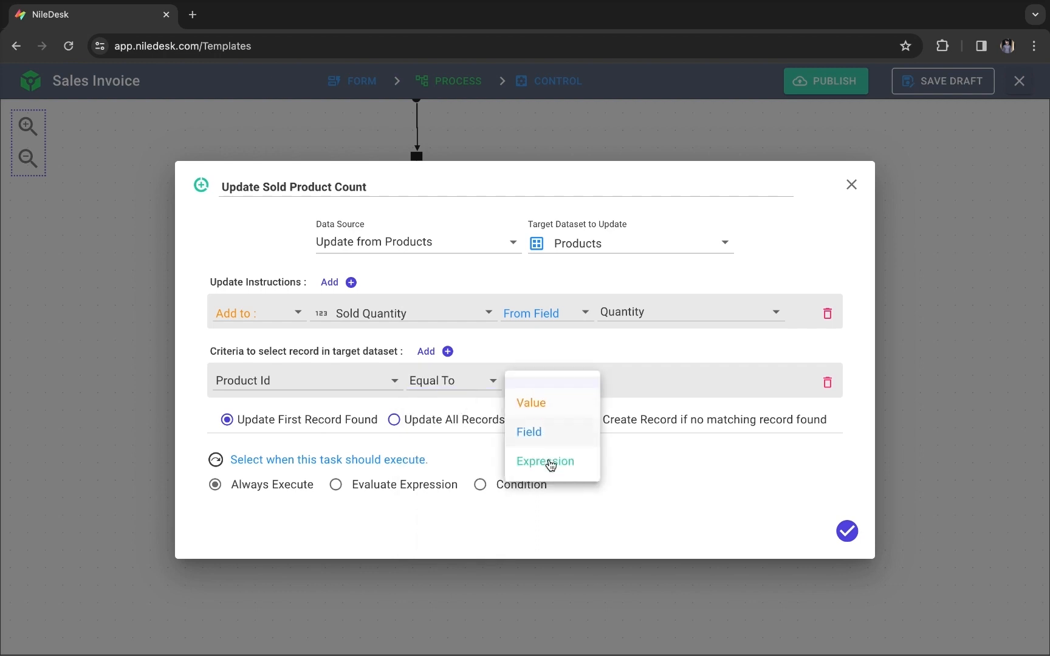
click(547, 461)
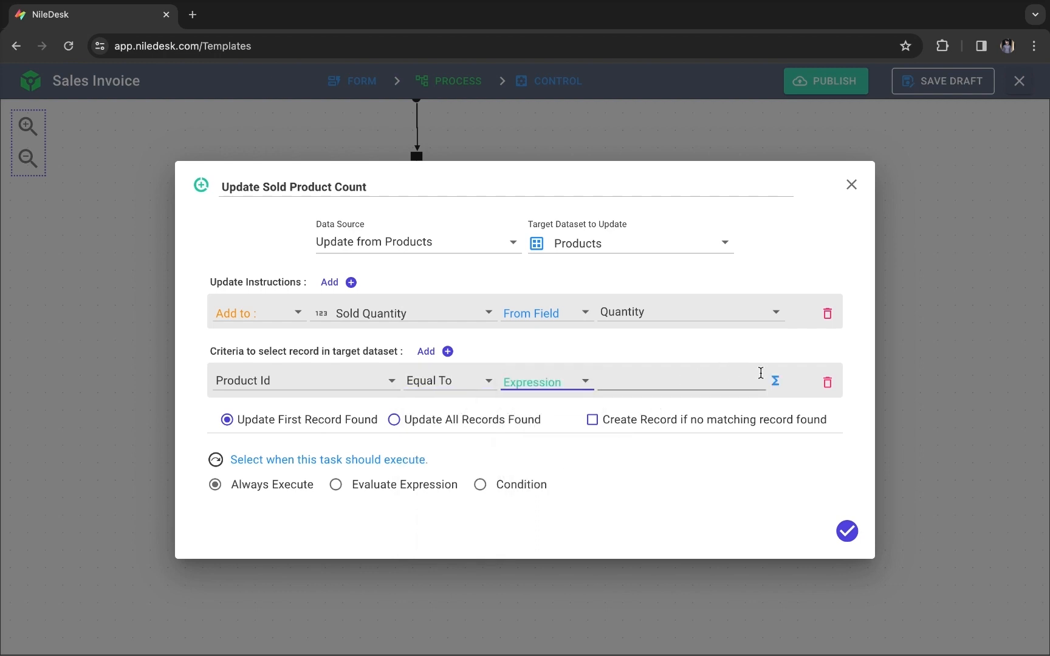
click(775, 381)
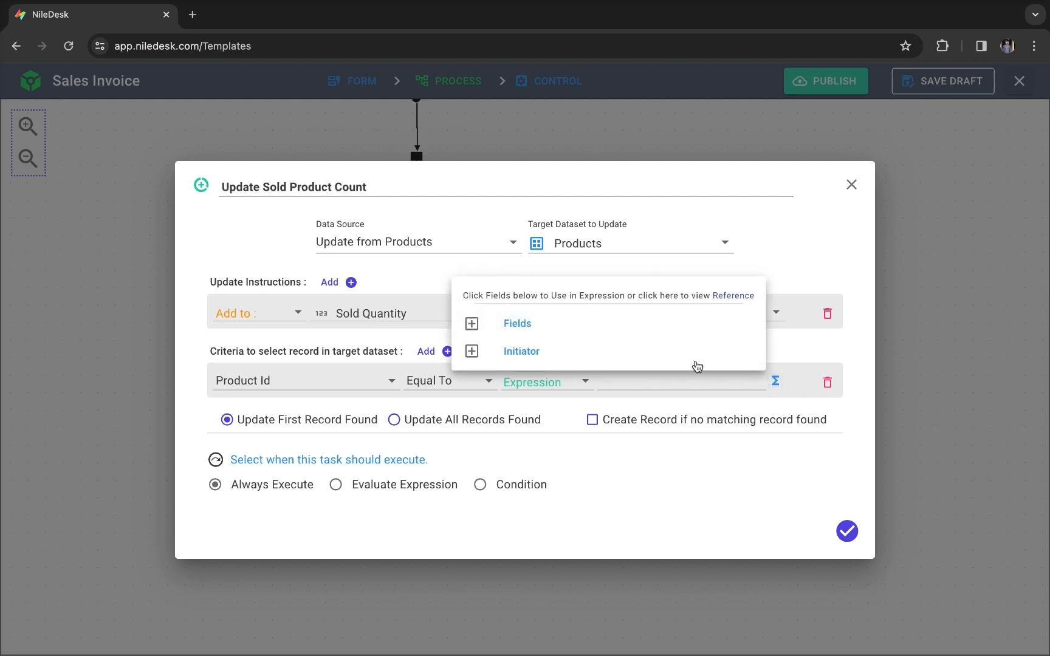
click(475, 326)
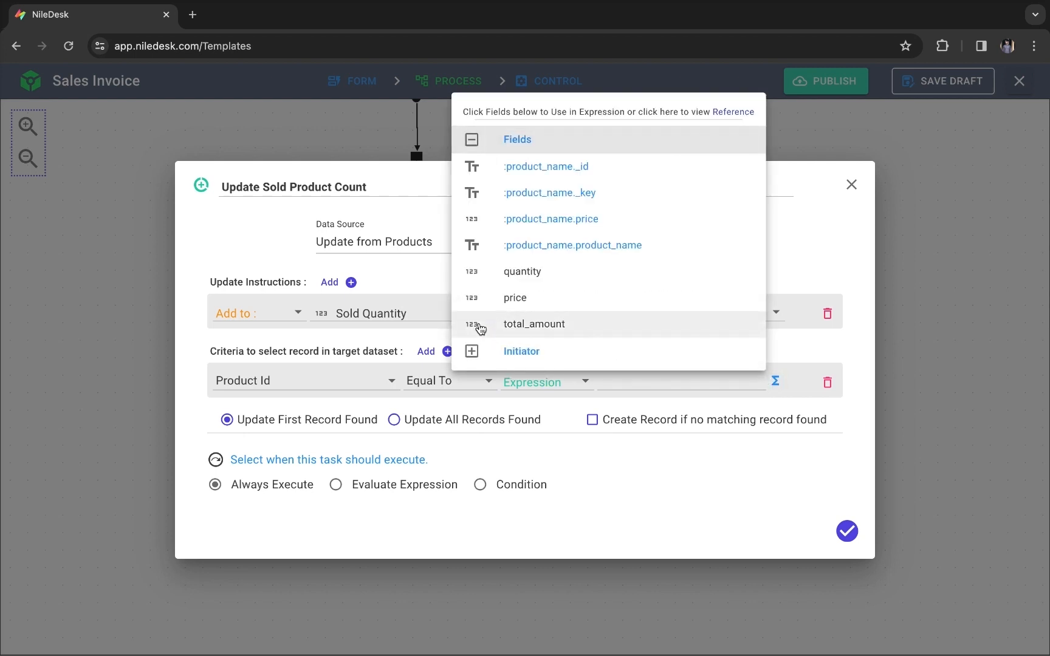
click(526, 193)
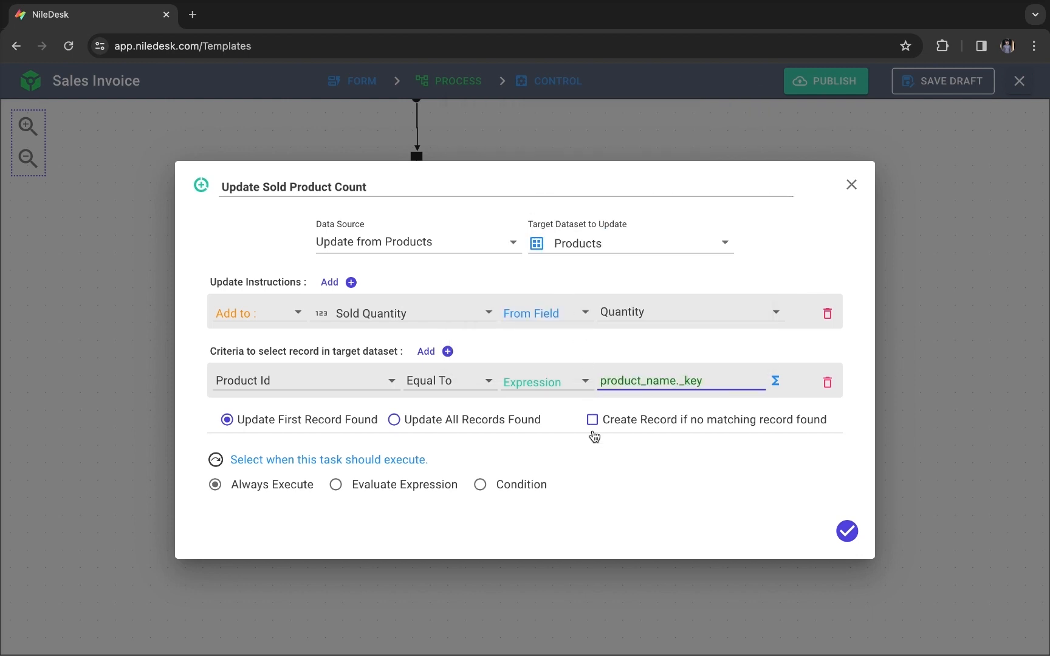
click(585, 449)
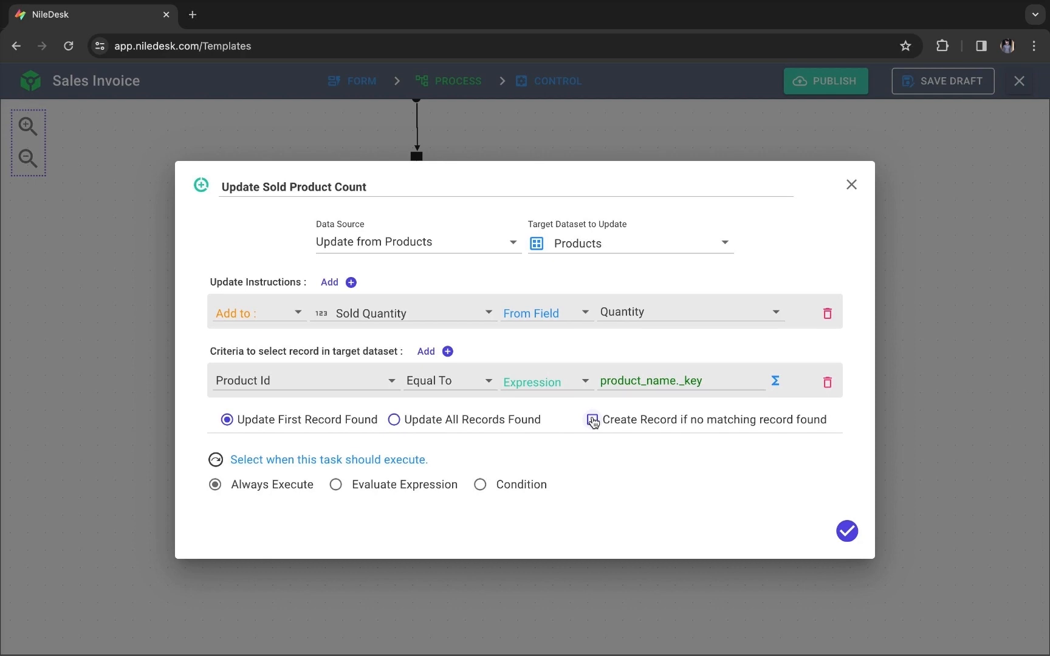
click(855, 532)
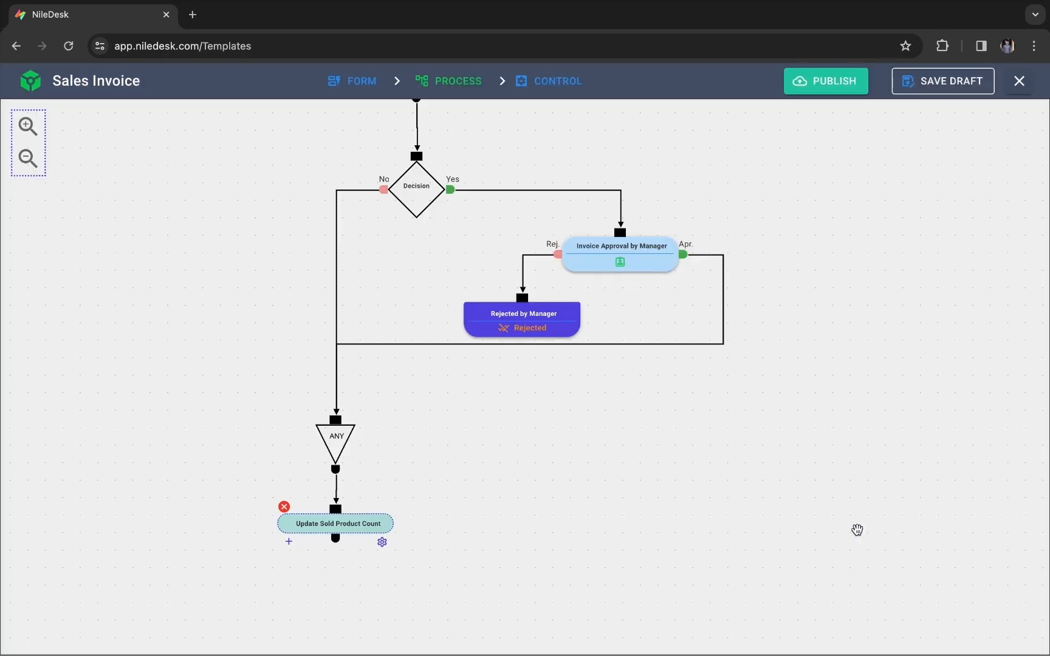
Step: Add a Trigger Zapier Integration task after Update Sold Product Count
drag(414, 467, 408, 346)
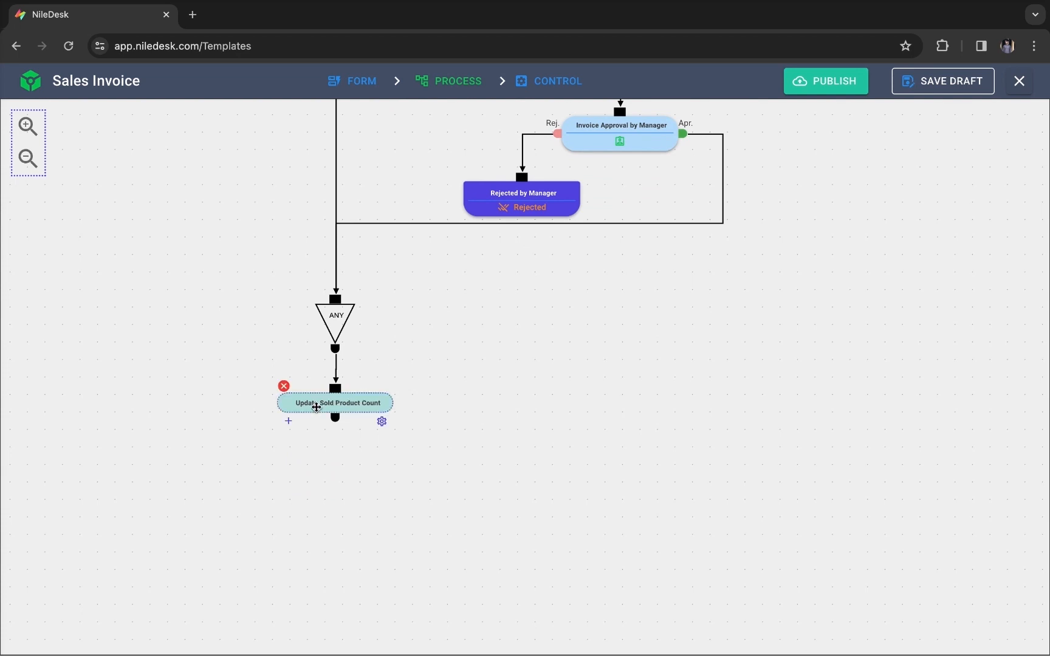
click(288, 421)
click(303, 392)
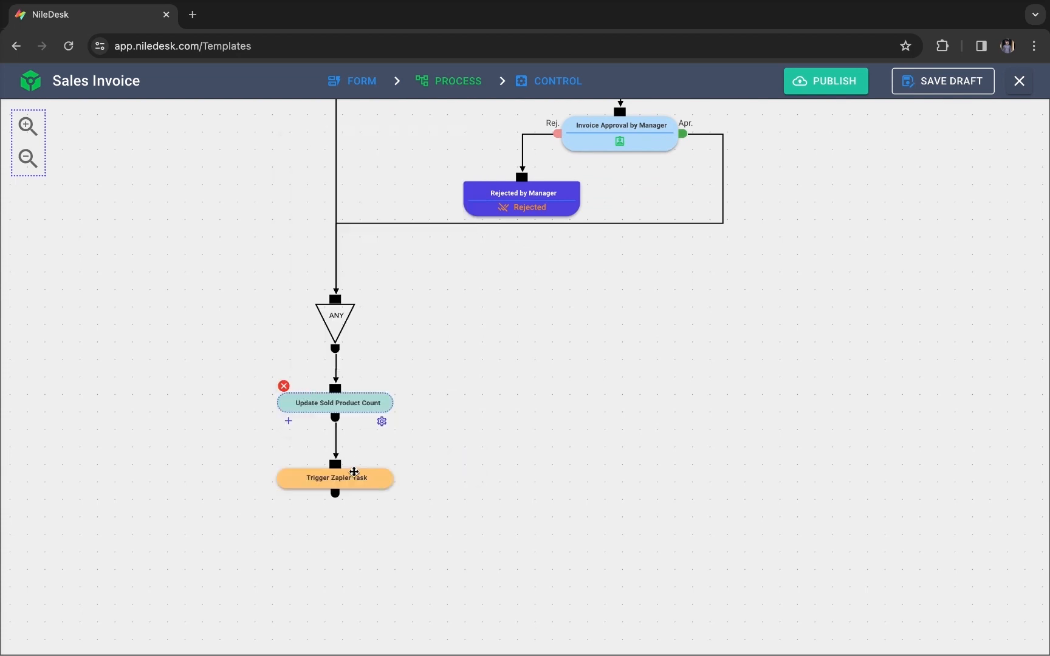
Step: Rename the Zapier task to "Send Data To SpreadSheet" and save it
click(353, 472)
click(382, 497)
triple_click(371, 282)
text(SE)
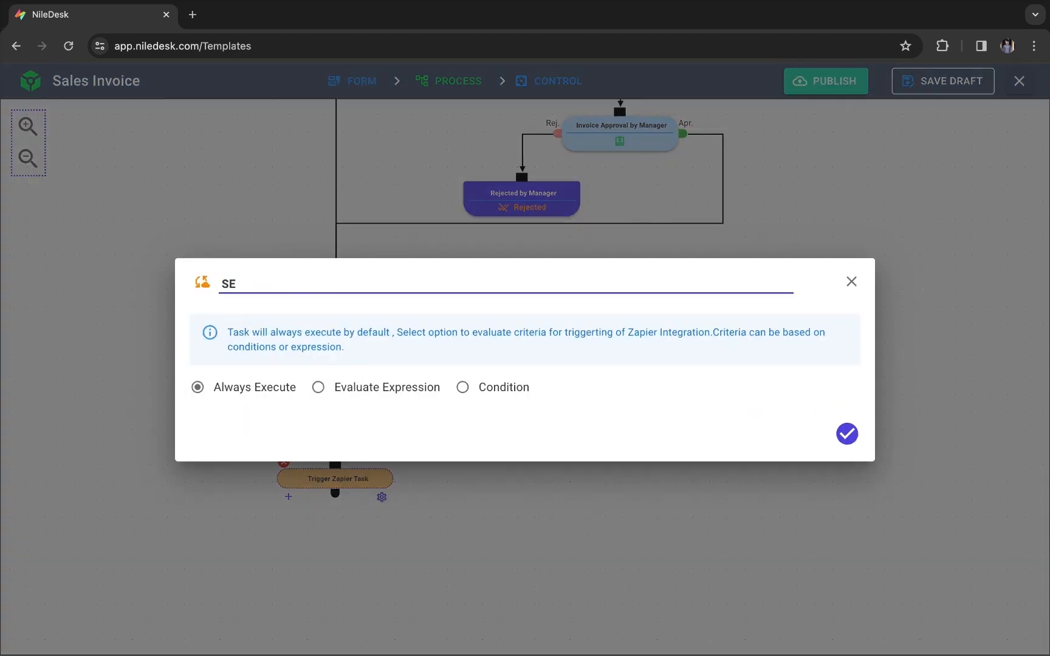
key(BackSpace)
text(end Date)
text( To Spread)
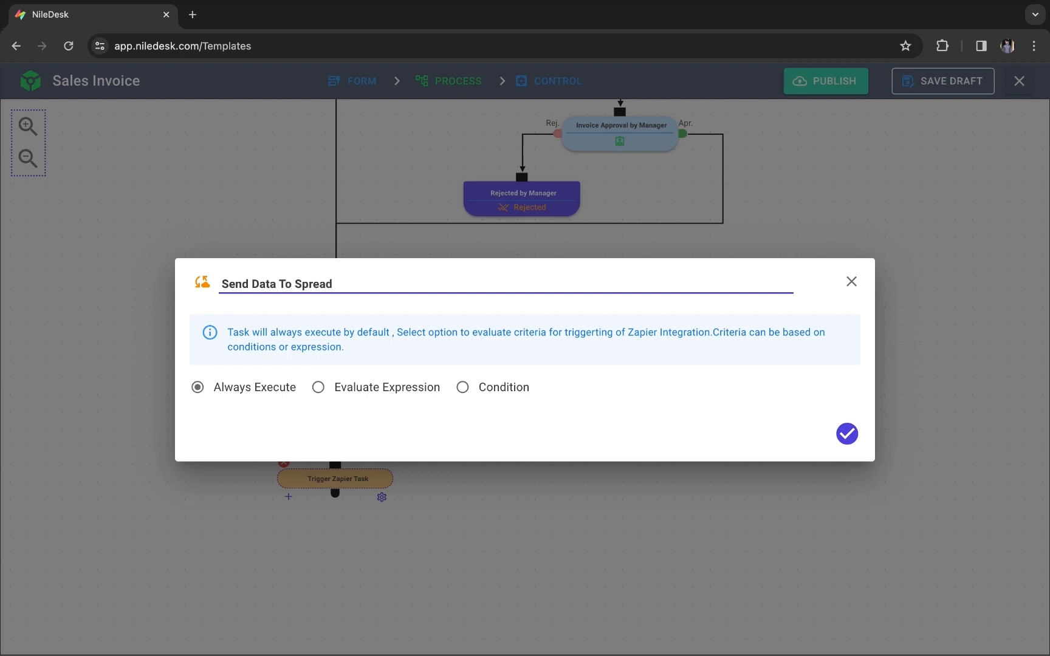
text(Sheet)
click(418, 330)
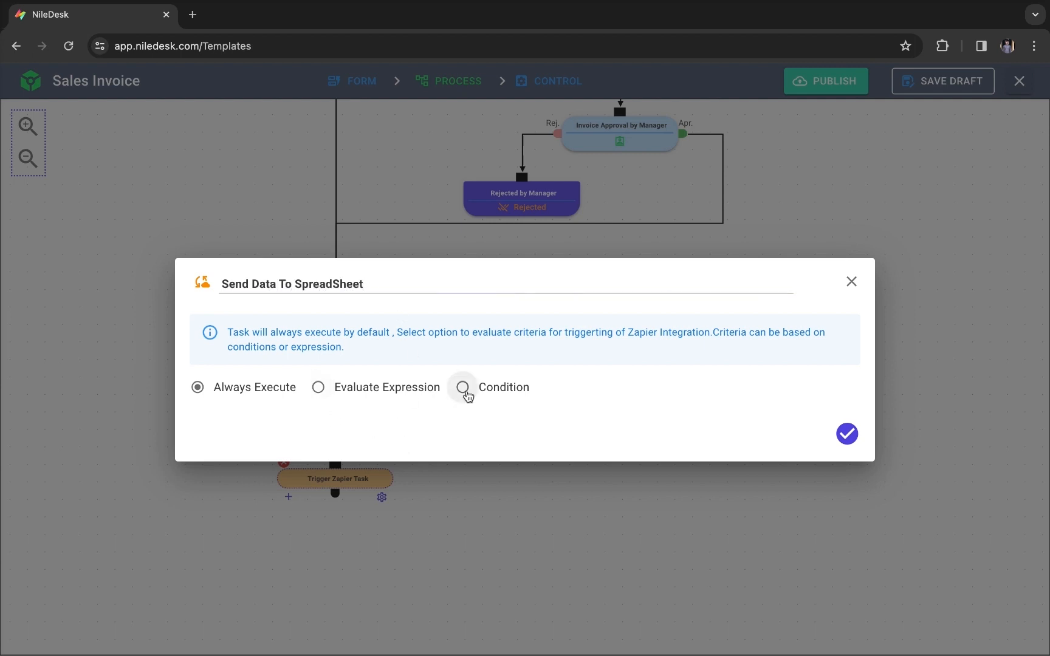
click(849, 433)
Step: Add a Send Message task after the Zapier task and move it to the free space right of Update Sold Product Count
click(288, 496)
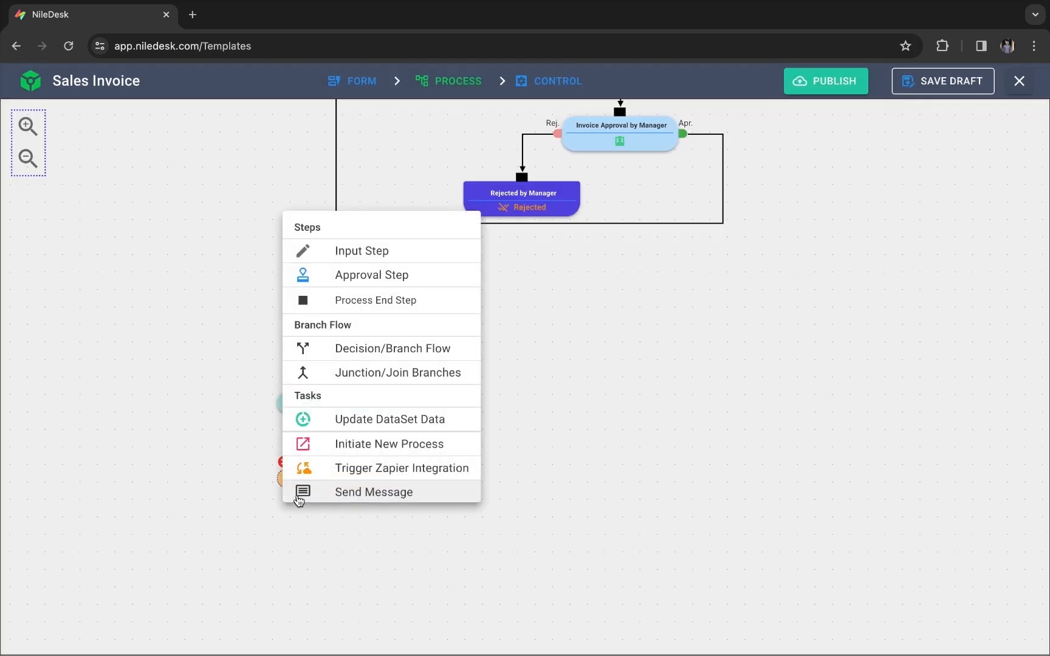
click(299, 493)
drag(336, 554, 613, 386)
Step: Rename the message task to "Send Message To Salesman"
click(657, 403)
double_click(361, 179)
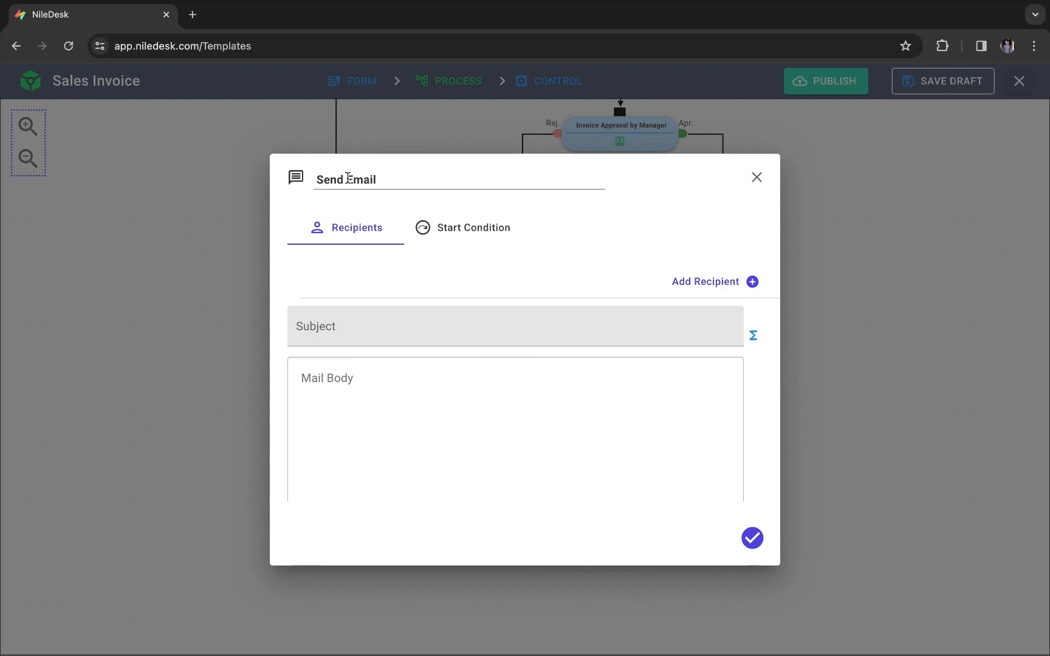
text(m)
key(BackSpace)
text(Mes)
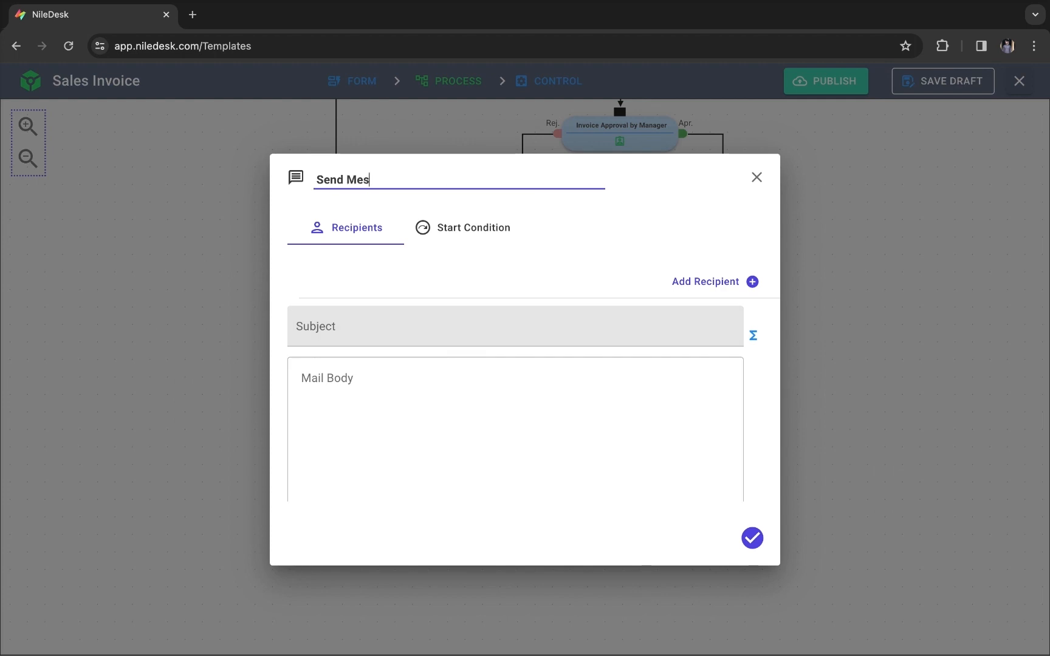
text(sage To Salesman)
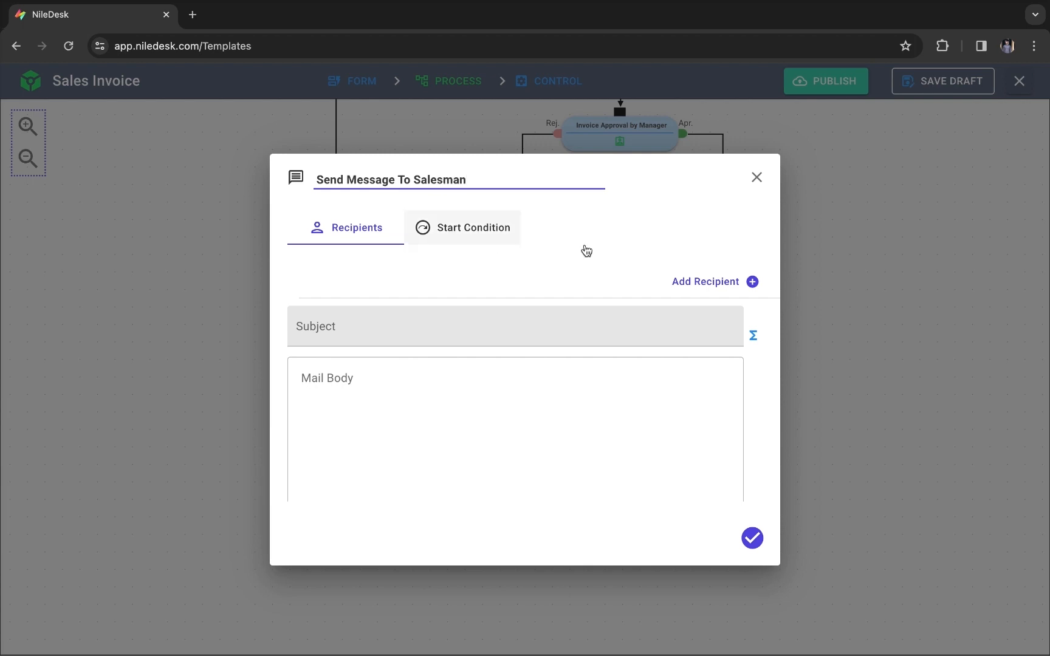
Step: Add the Salesman field as the message recipient and set the subject to "Sales Invoice Processed"
click(704, 283)
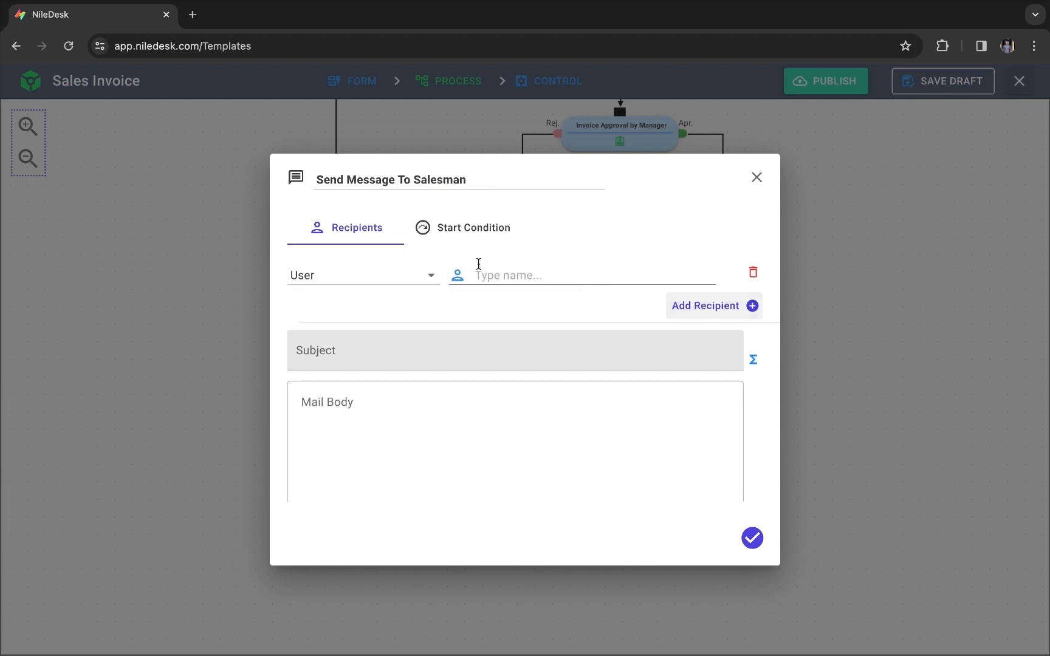
click(420, 274)
click(356, 310)
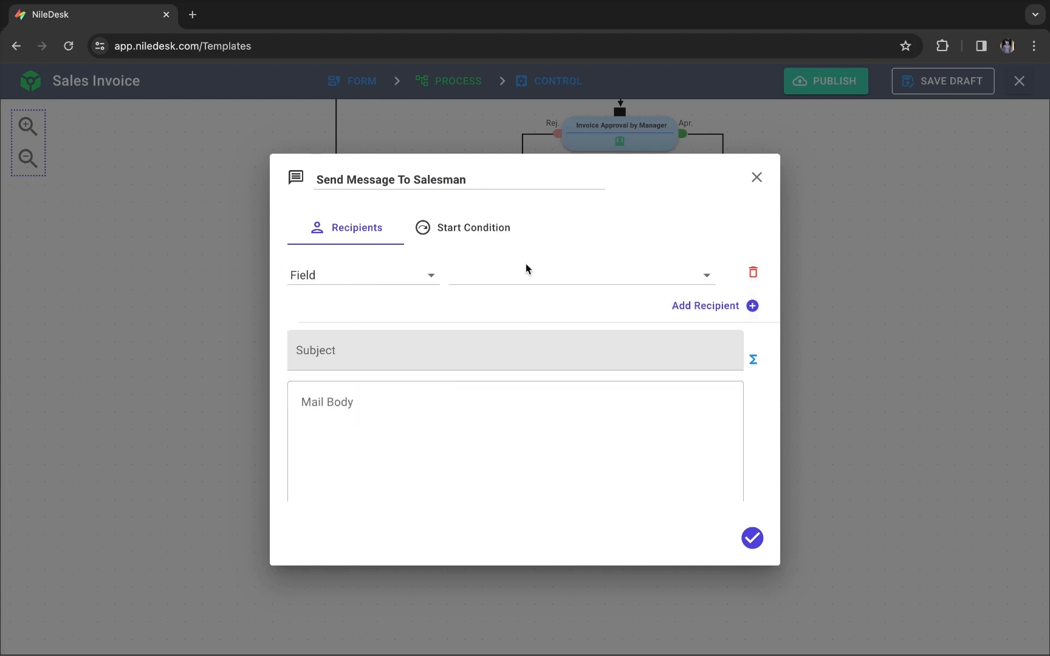
click(527, 275)
click(508, 337)
click(434, 350)
text(Sales Invoic)
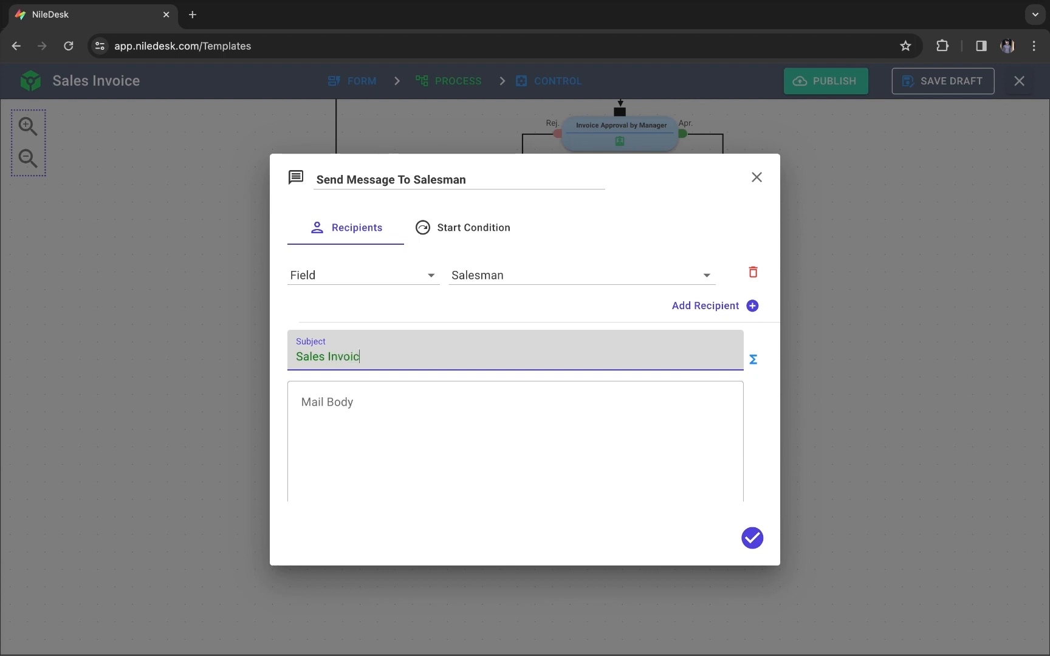
text(e Processed)
Step: Write the mail body "Your Invoice {{invoice_number}} for Customer {{customer_name}} has been Processed." using the form's fields, and save the message task
click(418, 422)
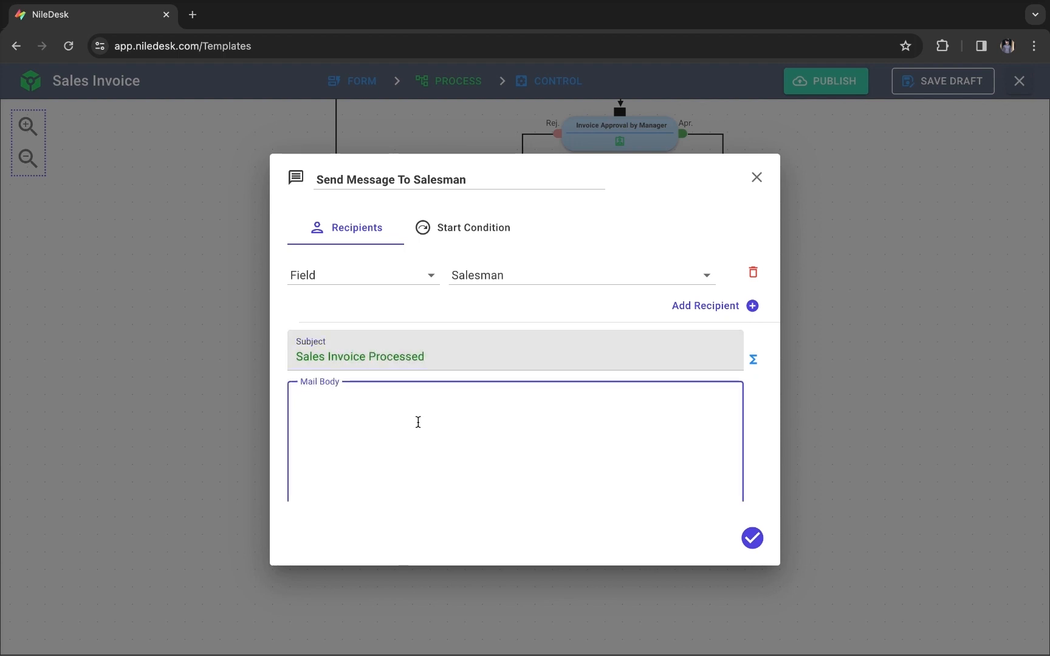
text(Your Invoice)
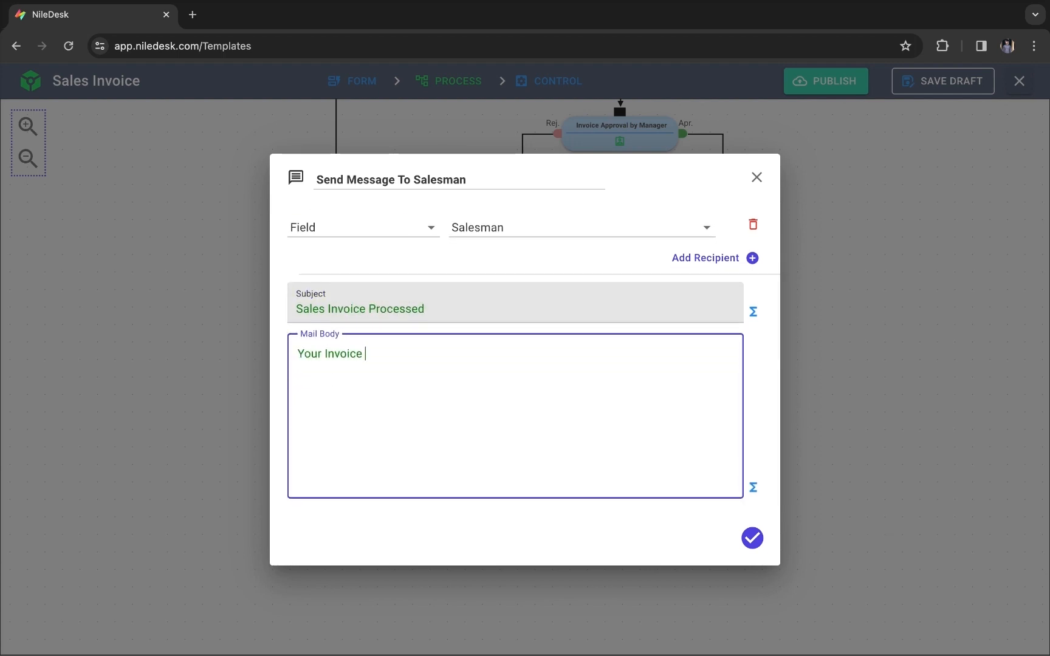
click(753, 487)
click(448, 403)
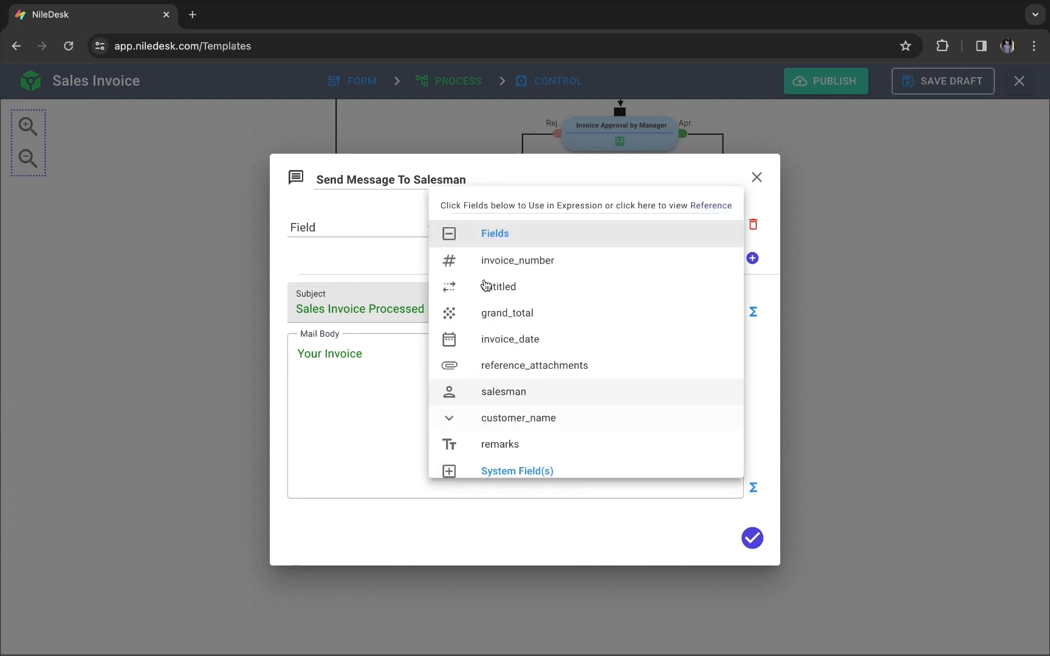
click(486, 260)
text(for Customer)
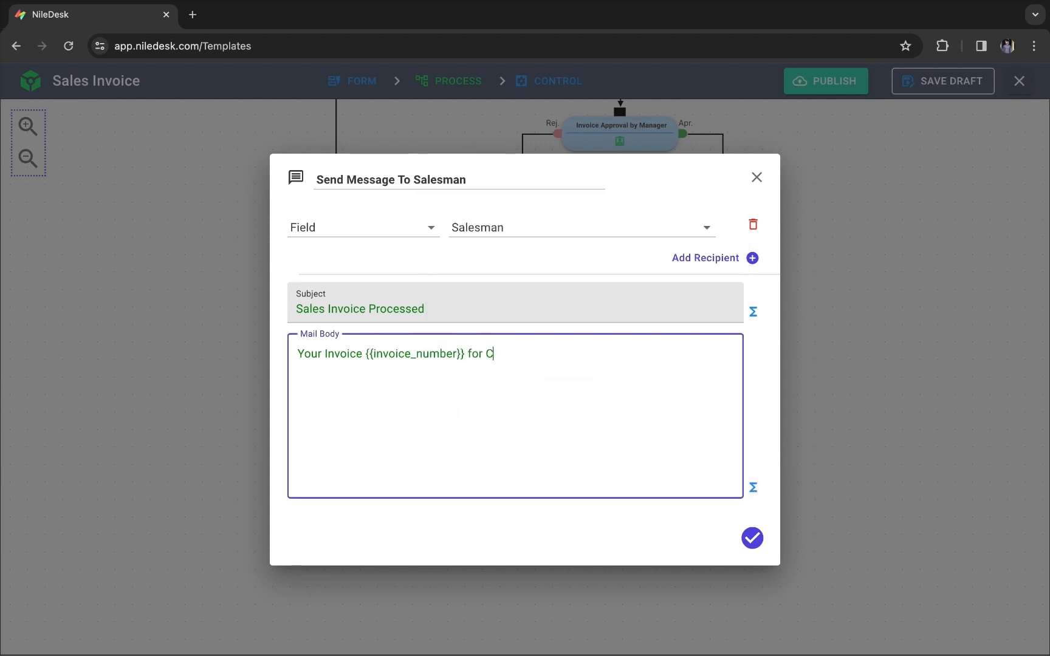
click(753, 488)
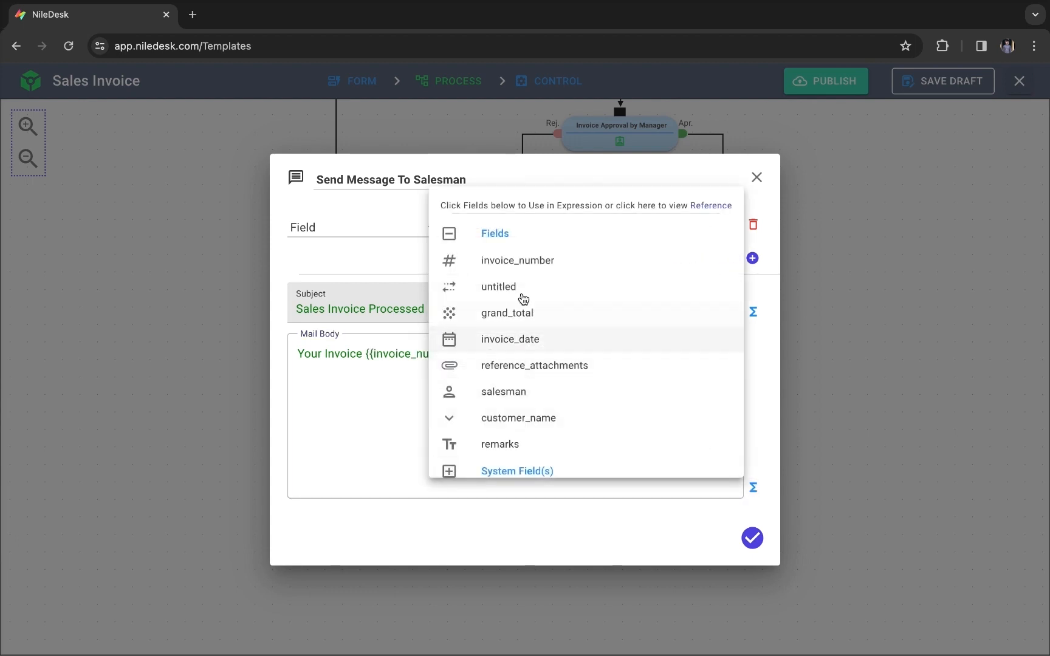
click(518, 417)
text(has been Processed.)
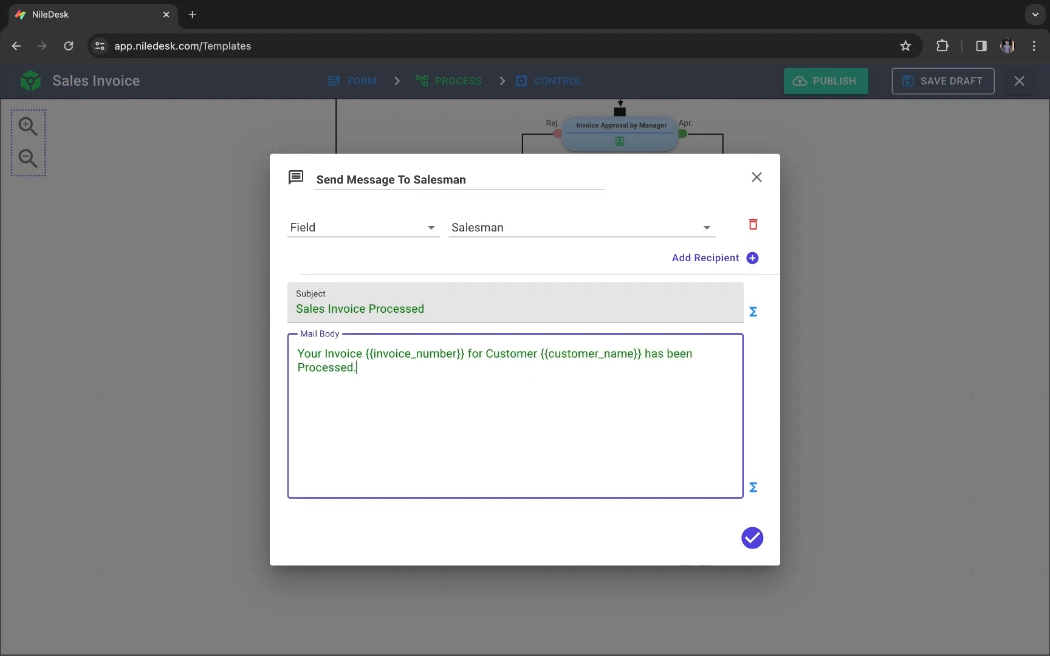
click(753, 537)
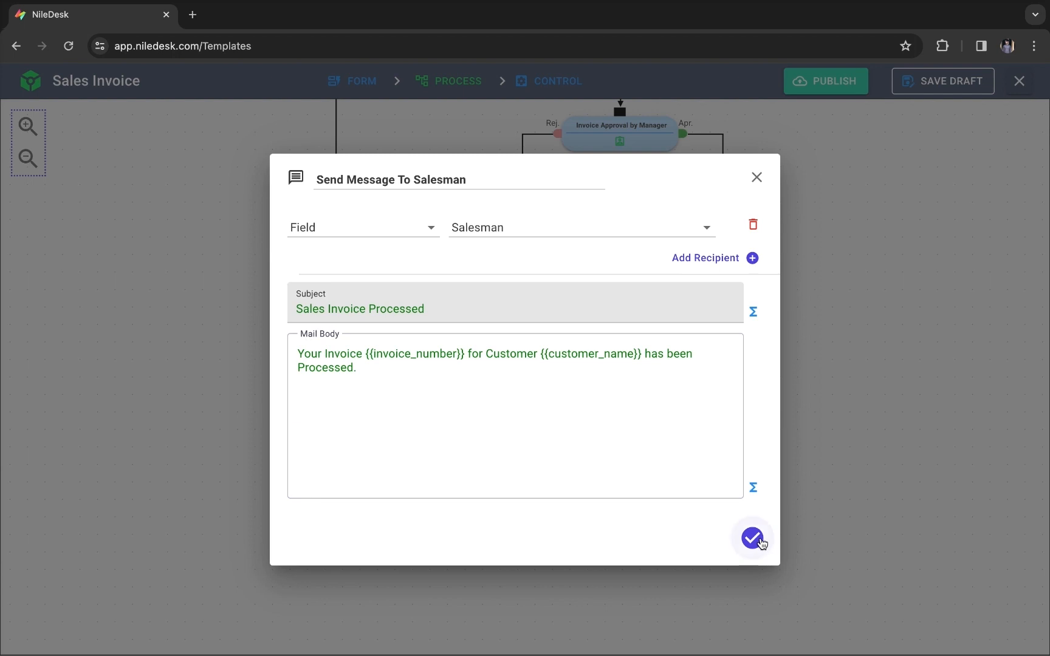
Step: Add a Process End Step after Send Message To Salesman and save it with the title and final status "Completed"
click(565, 405)
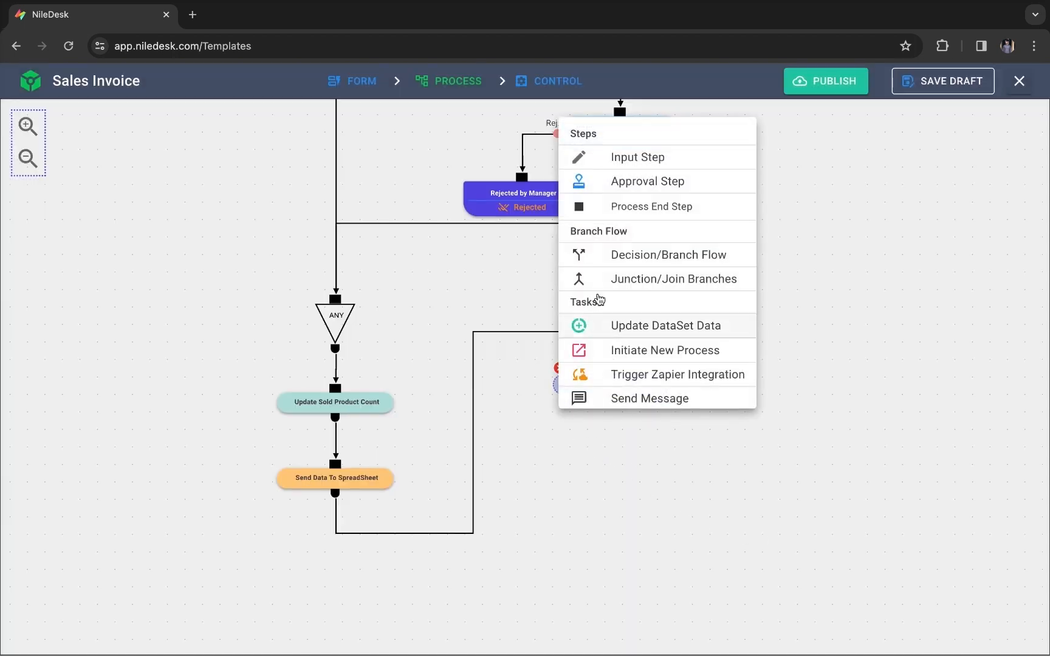
click(610, 210)
click(611, 469)
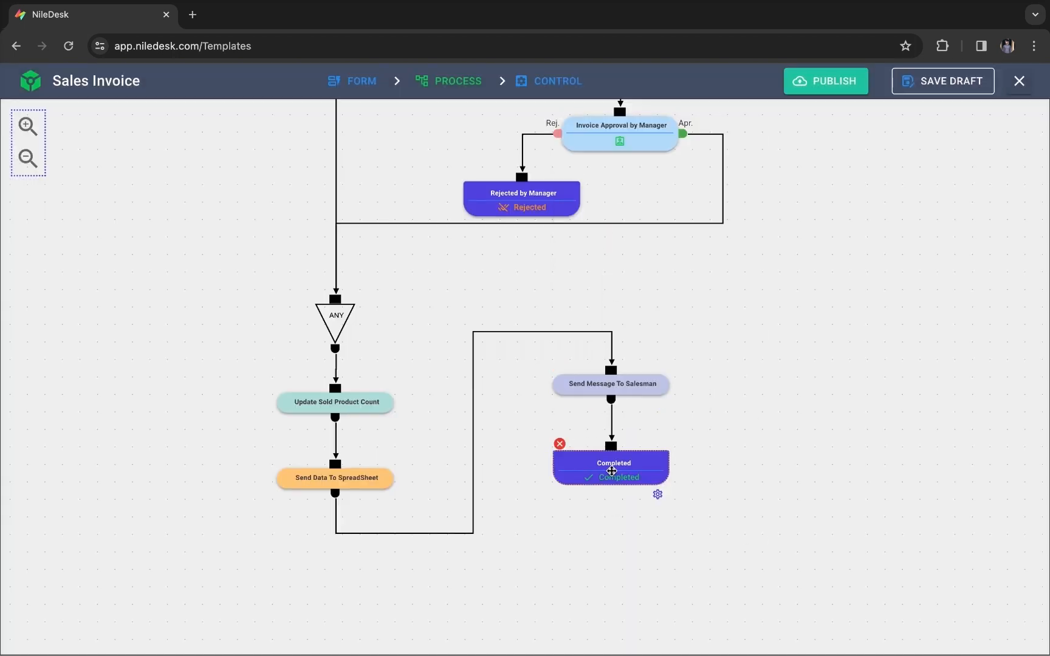
click(658, 494)
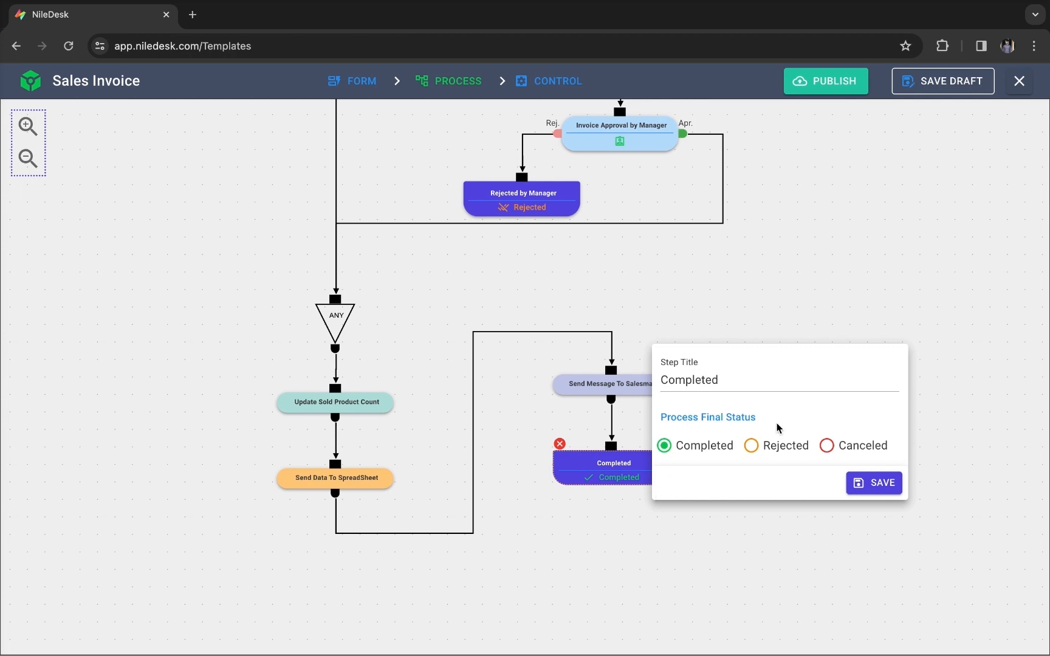
click(878, 483)
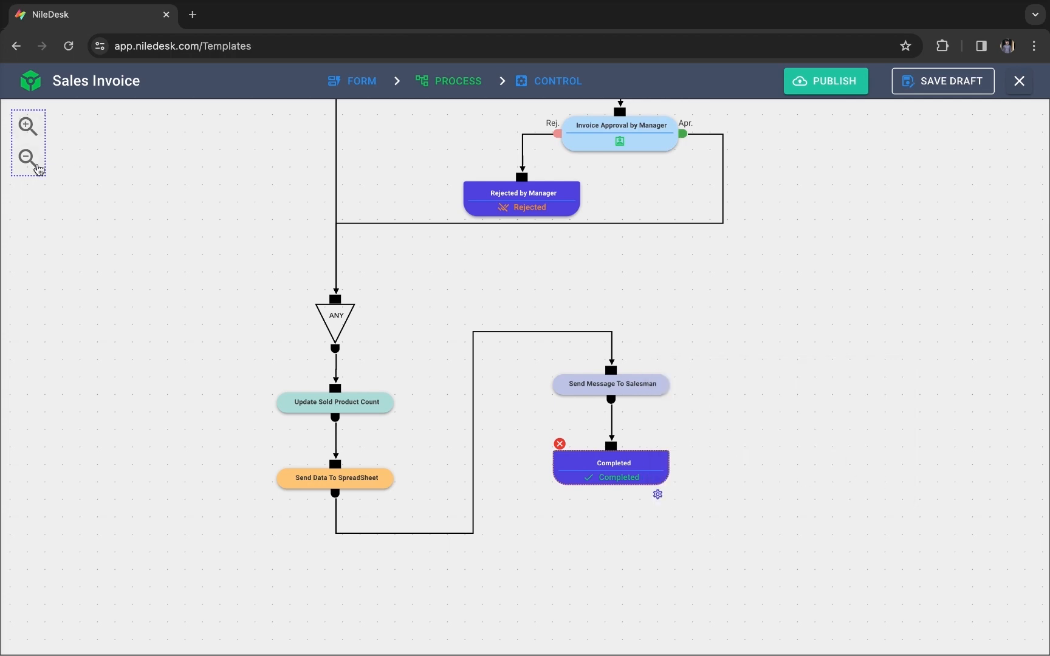
Step: Review the complete Sales Invoice process flow from Start through the decision and approval branches to the Completed end step
click(31, 161)
scroll(148, 231, up, 5)
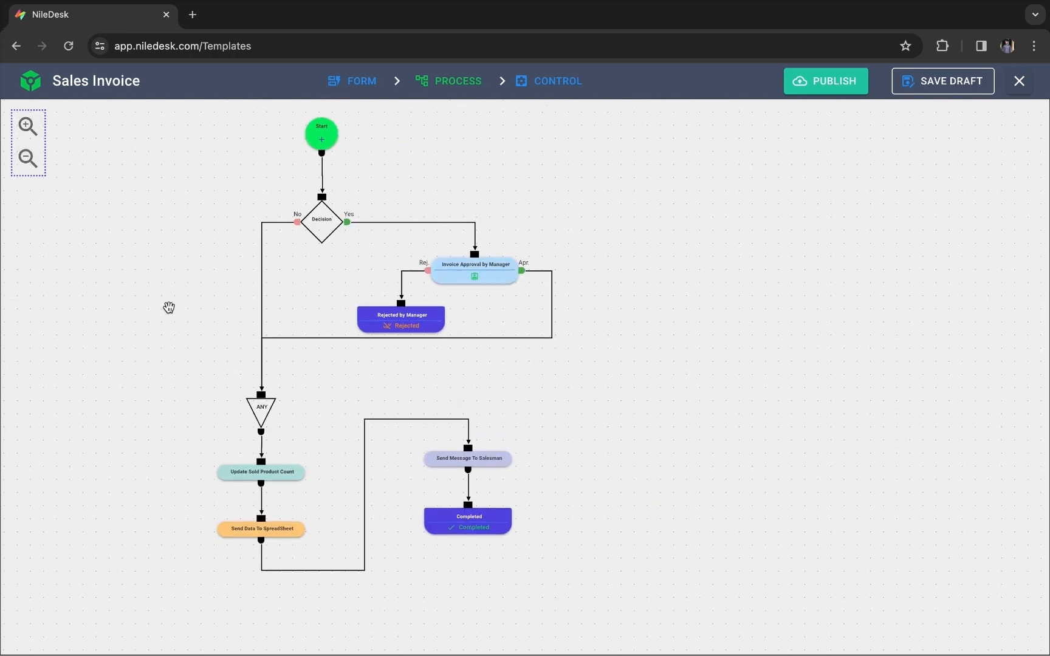
scroll(194, 326, left, 1)
scroll(210, 333, left, 1)
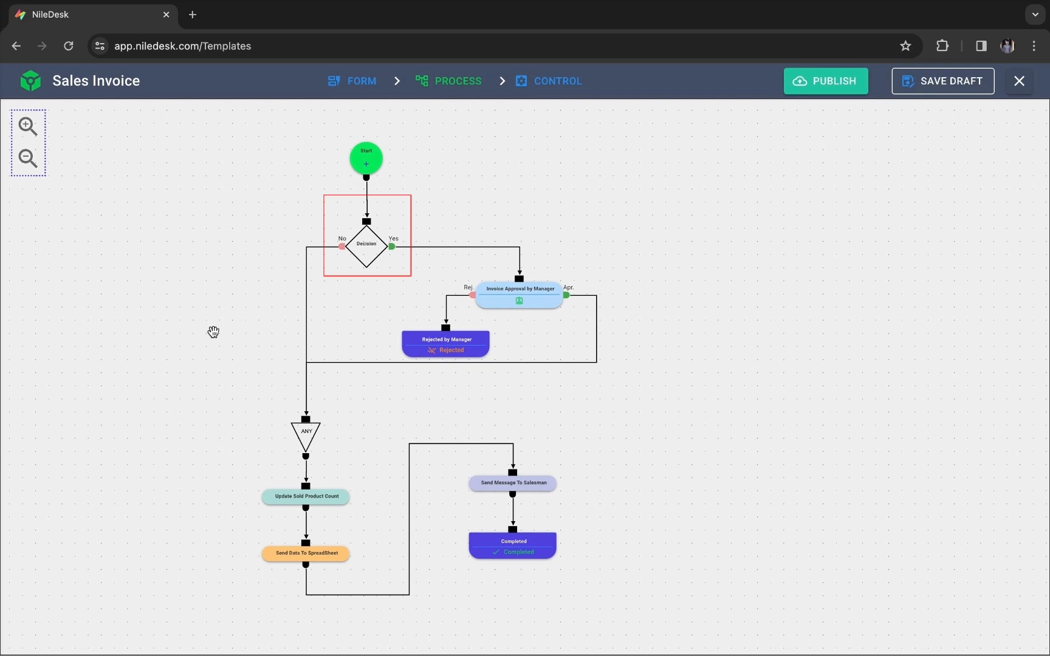
click(213, 332)
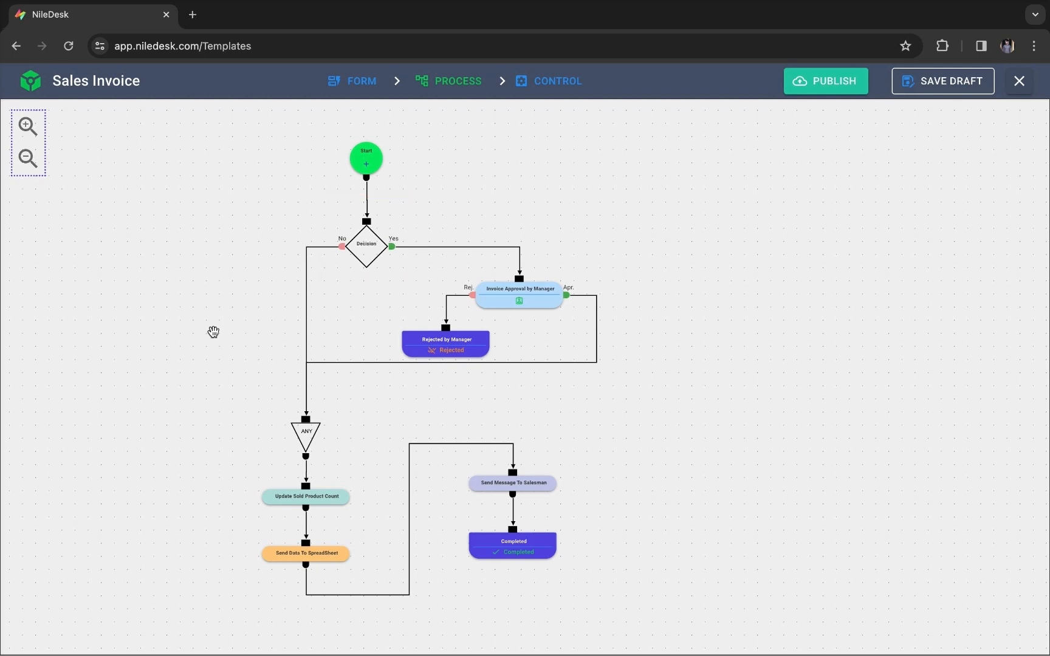